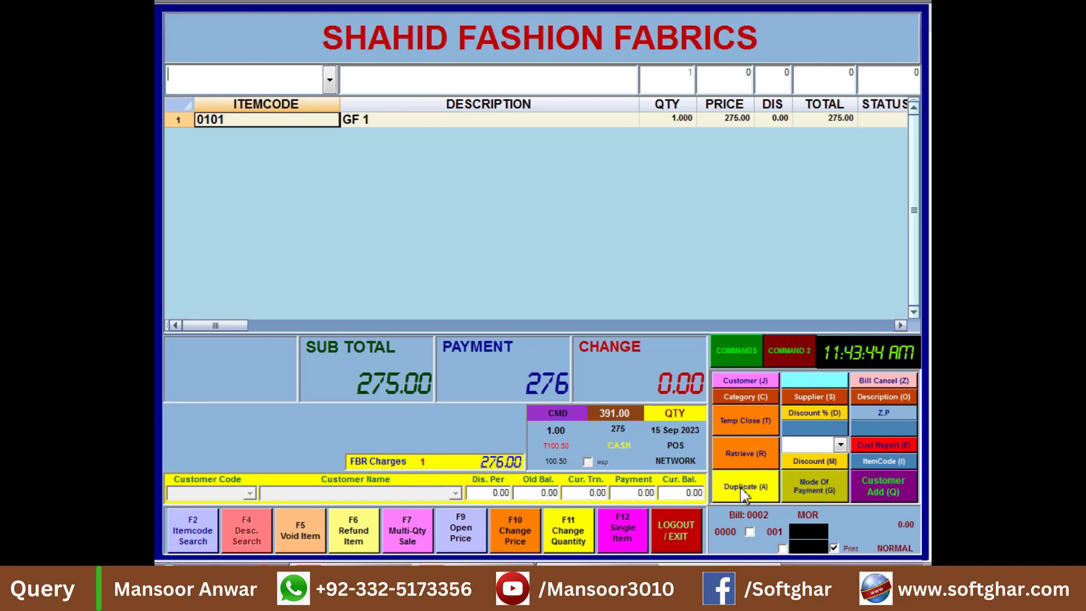
Step: Preview a duplicate receipt of bill 0002 and copy its FBR invoice number
{"action": "left_click", "coordinate": [743, 490]}
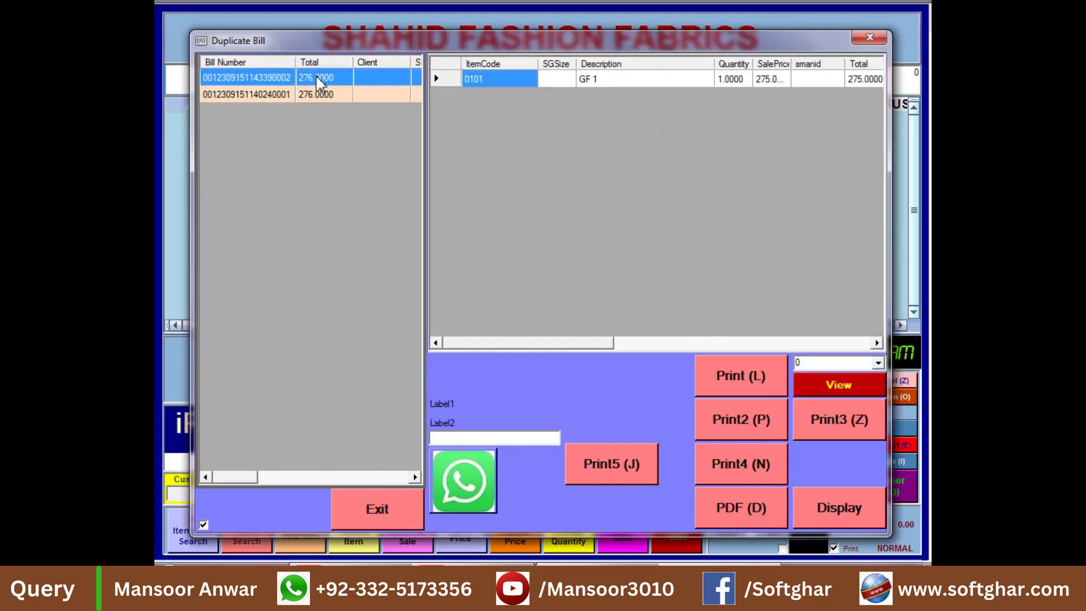
{"action": "left_click", "coordinate": [824, 513]}
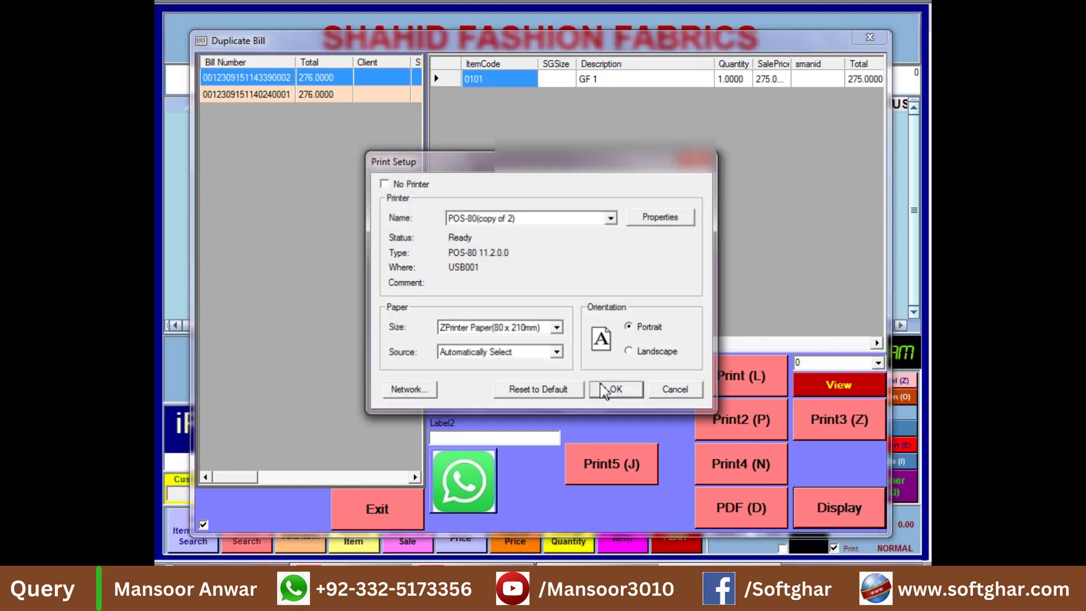
{"action": "left_click", "coordinate": [613, 390]}
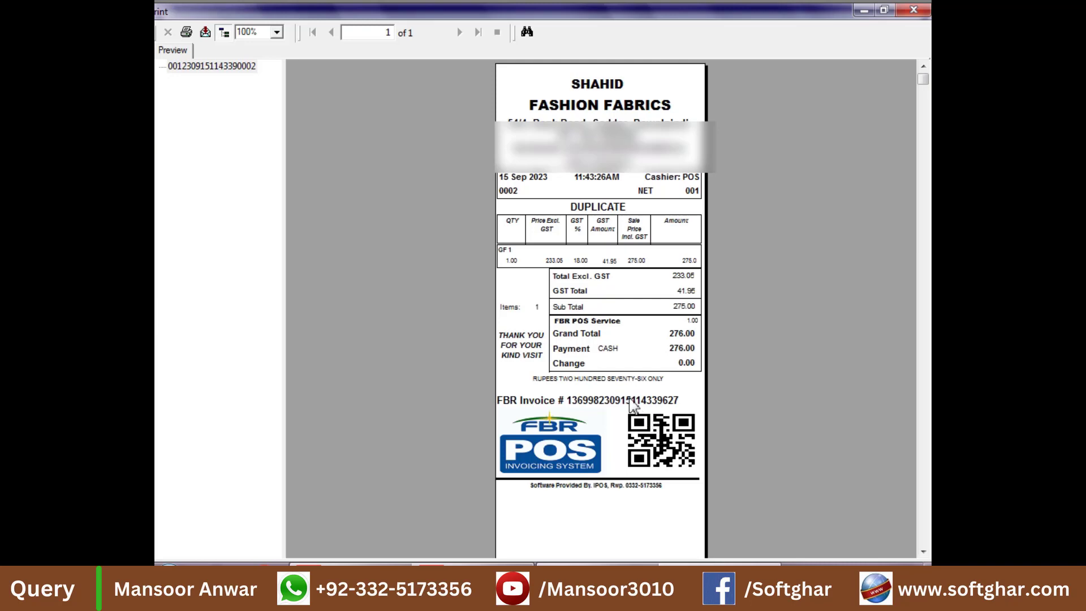
{"action": "left_click", "coordinate": [630, 401]}
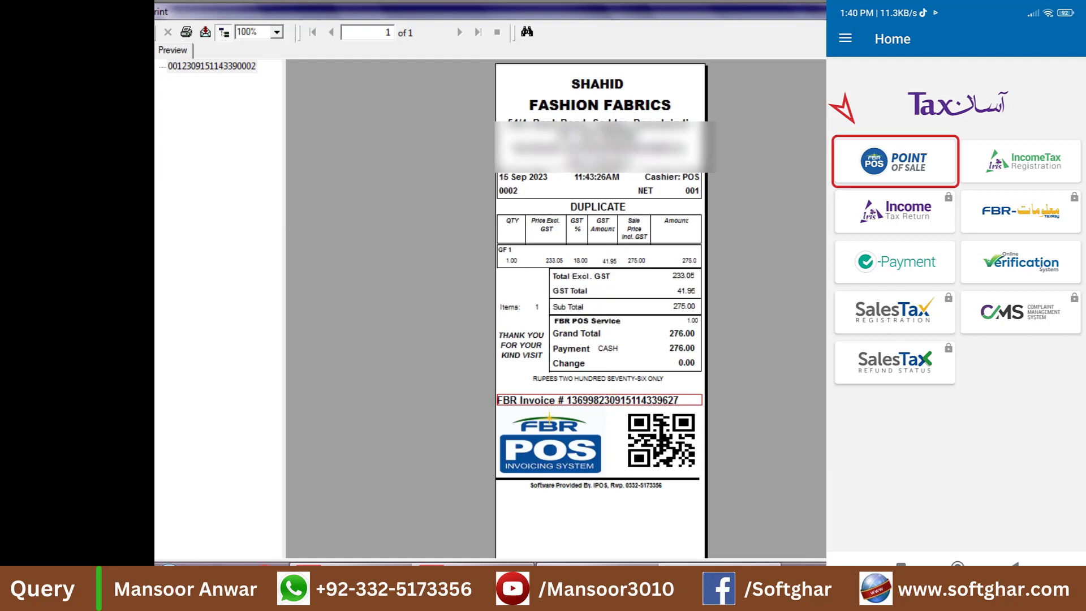
{"action": "key", "text": "Escape"}
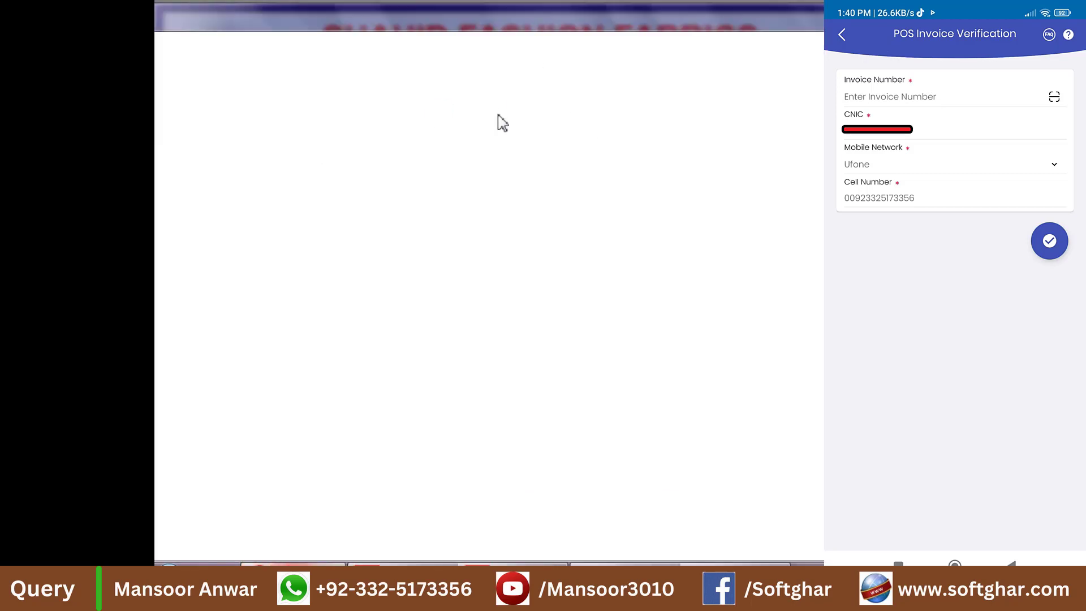
Step: Open the Invoice Verification page on the e.fbr.gov.pk portal
{"action": "type", "text": "e."}
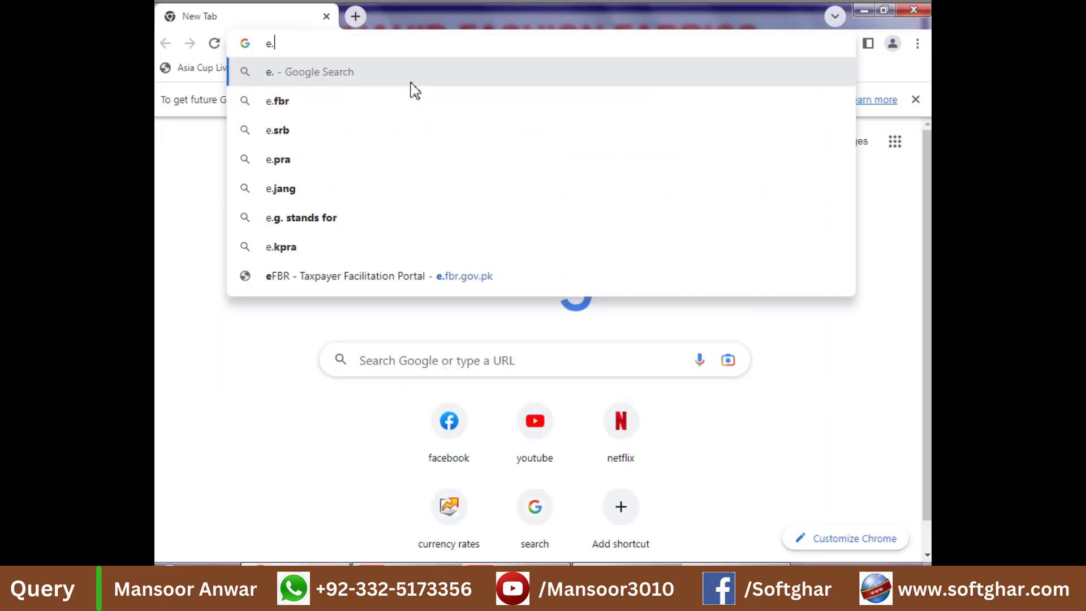
{"action": "type", "text": "fbr"}
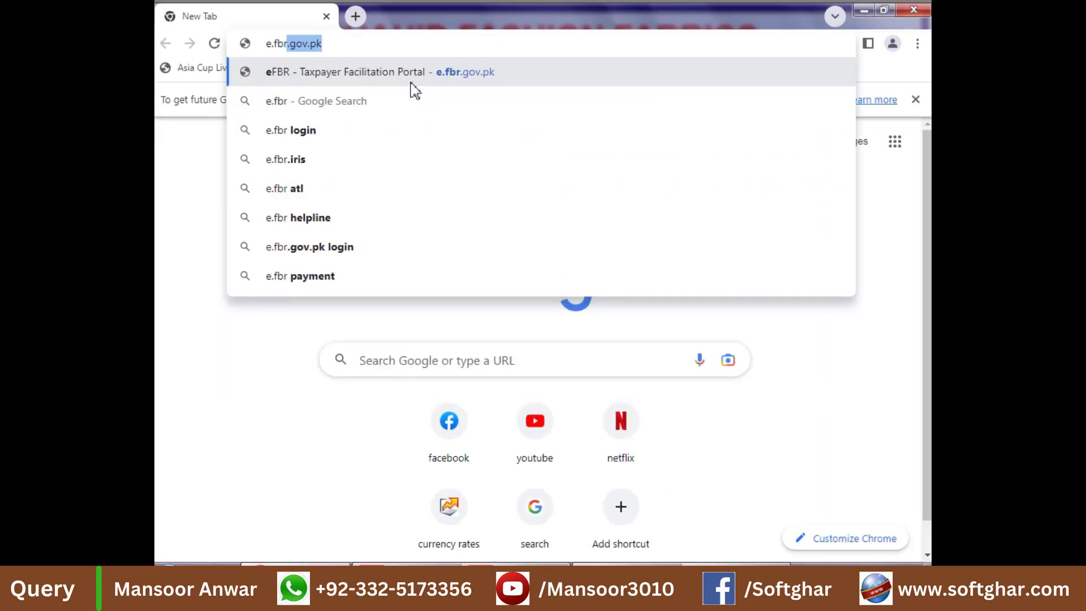
{"action": "key", "text": "Return"}
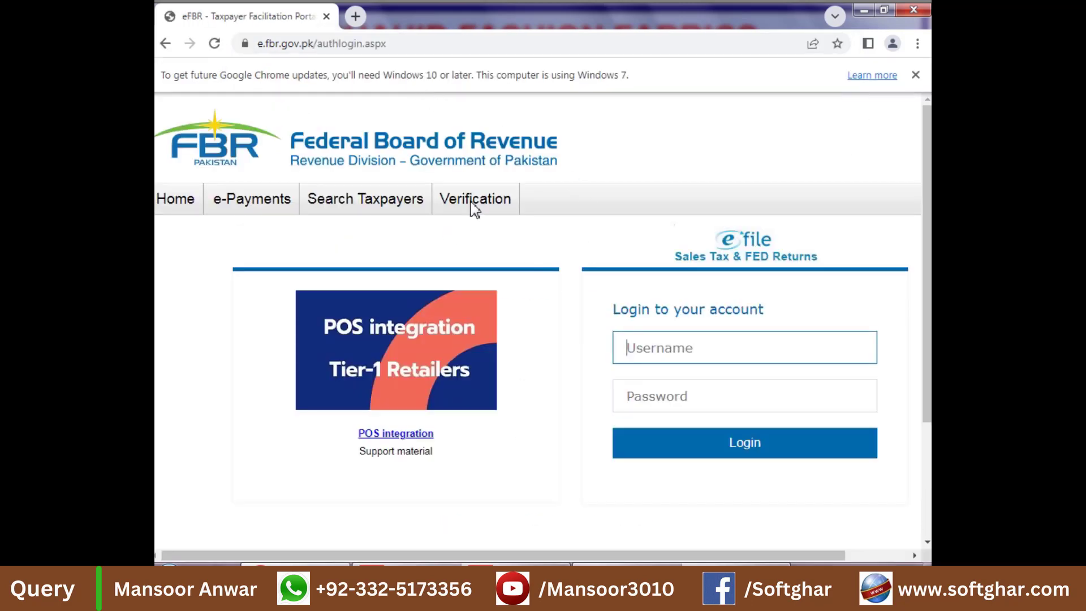
{"action": "mouse_move", "coordinate": [474, 210]}
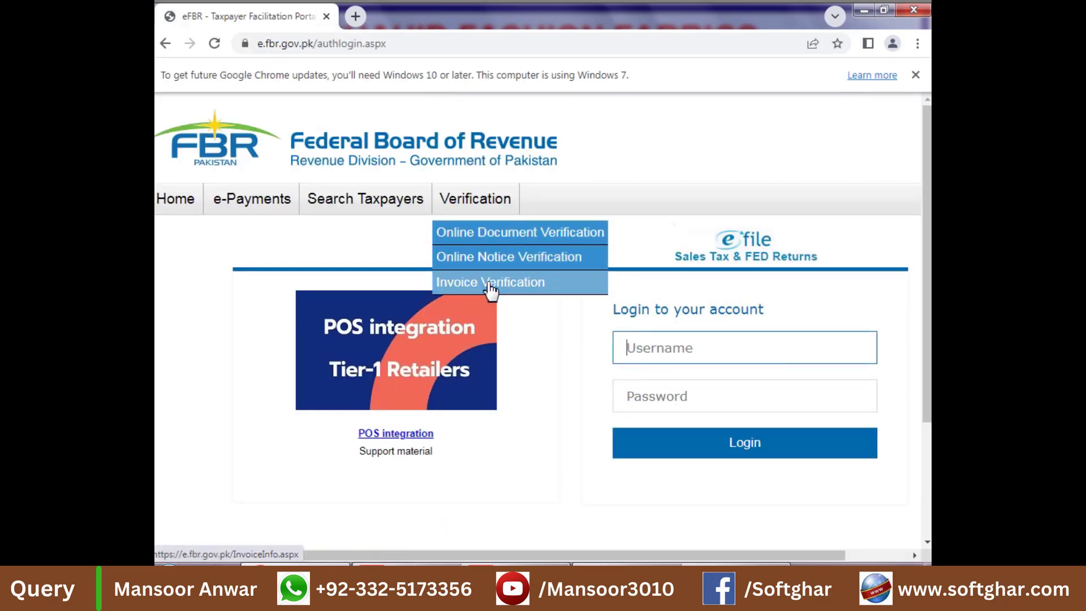
{"action": "left_click", "coordinate": [490, 283]}
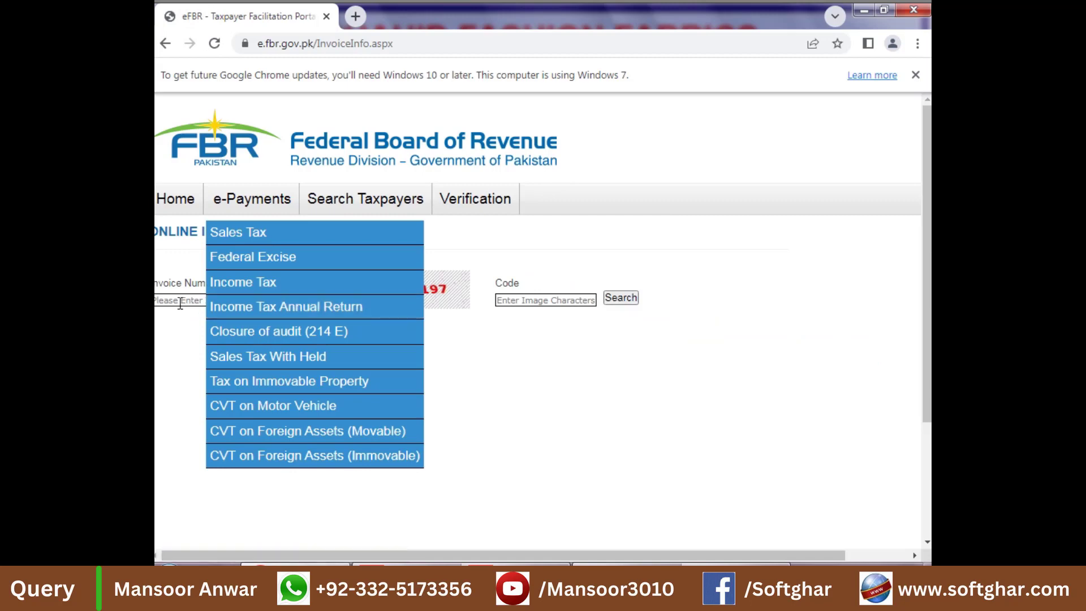
Step: Paste the FBR invoice number into Invoice Number and remove the 'Invoice # ' prefix
{"action": "left_click", "coordinate": [180, 303]}
{"action": "key", "text": "ctrl+v"}
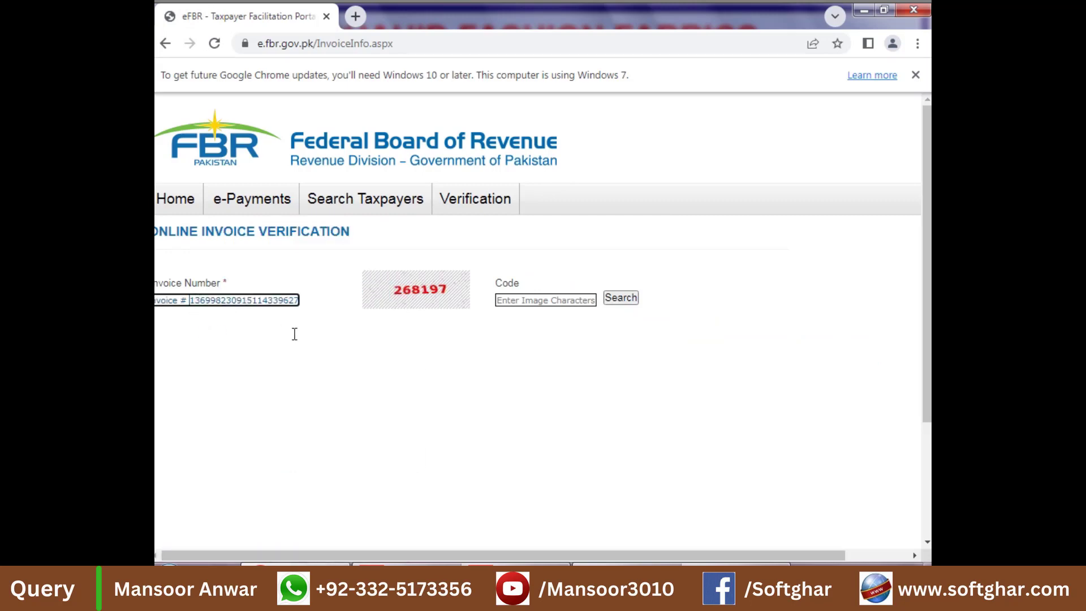
{"action": "key", "text": "Home"}
{"action": "key", "text": "Delete"}
{"action": "key", "text": "Delete"}
{"action": "key", "text": "Delete"}
{"action": "key", "text": "Delete"}
{"action": "key", "text": "Delete"}
{"action": "key", "text": "Delete"}
{"action": "key", "text": "Delete"}
{"action": "key", "text": "Delete"}
{"action": "key", "text": "Delete"}
{"action": "key", "text": "Delete"}
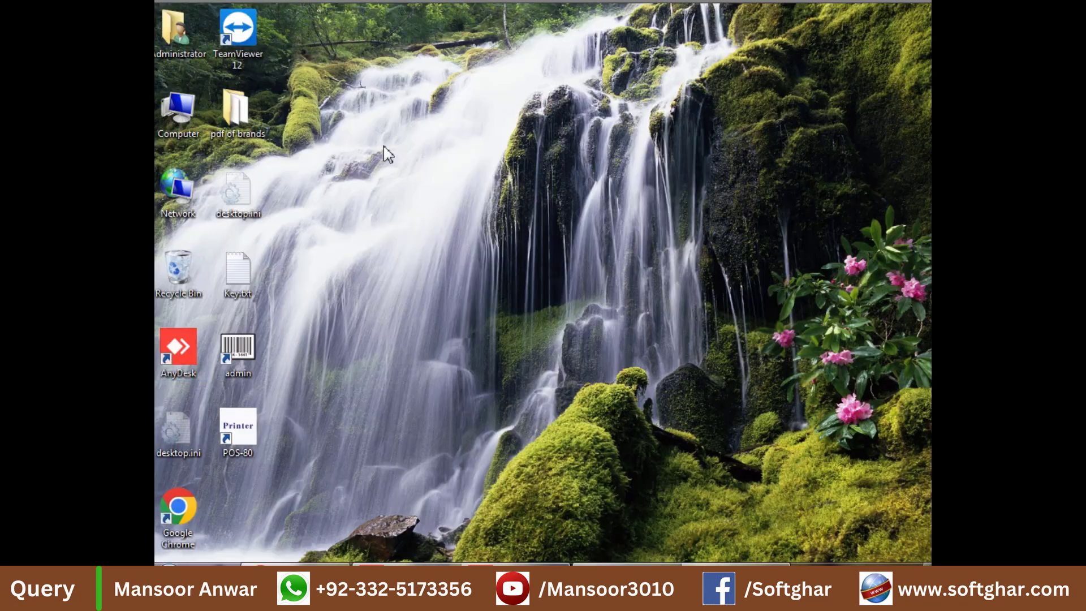
Step: Create a new desktop text document named 'fbr inv no' and open it
{"action": "right_click", "coordinate": [381, 145]}
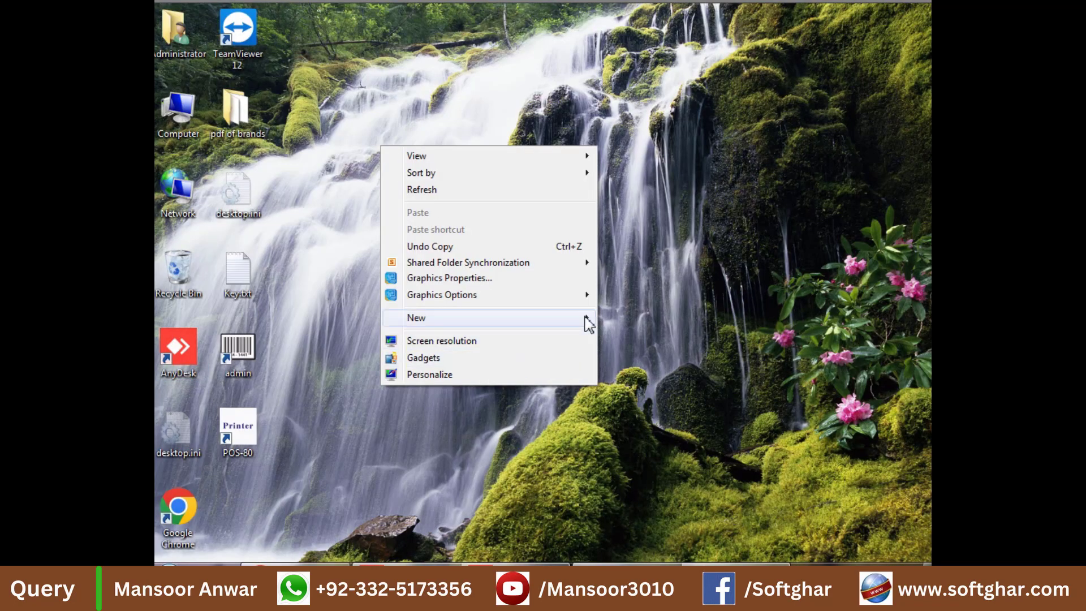
{"action": "mouse_move", "coordinate": [589, 323]}
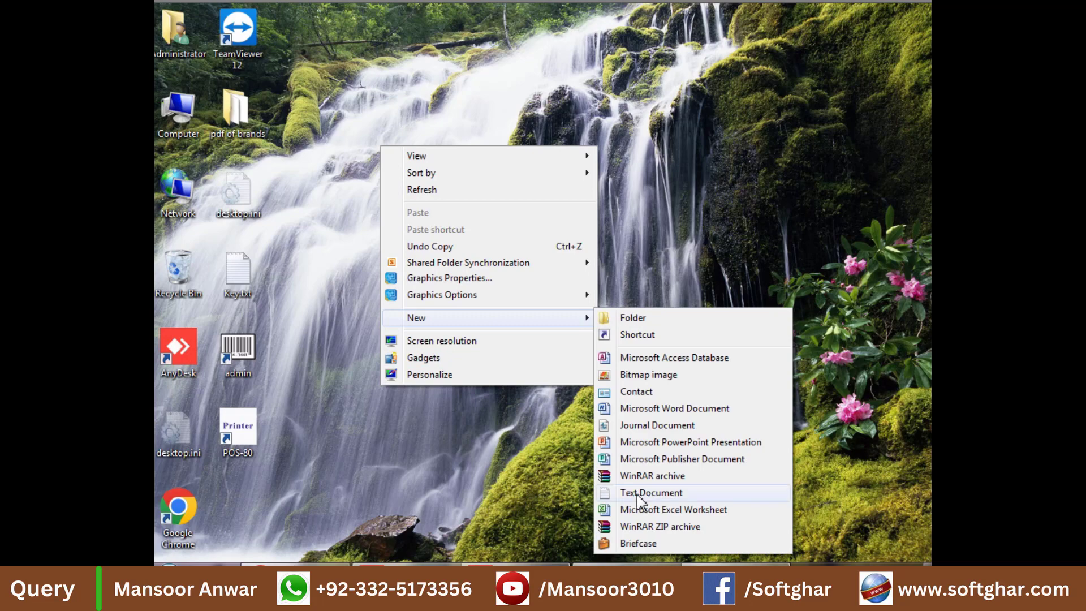
{"action": "left_click", "coordinate": [638, 494]}
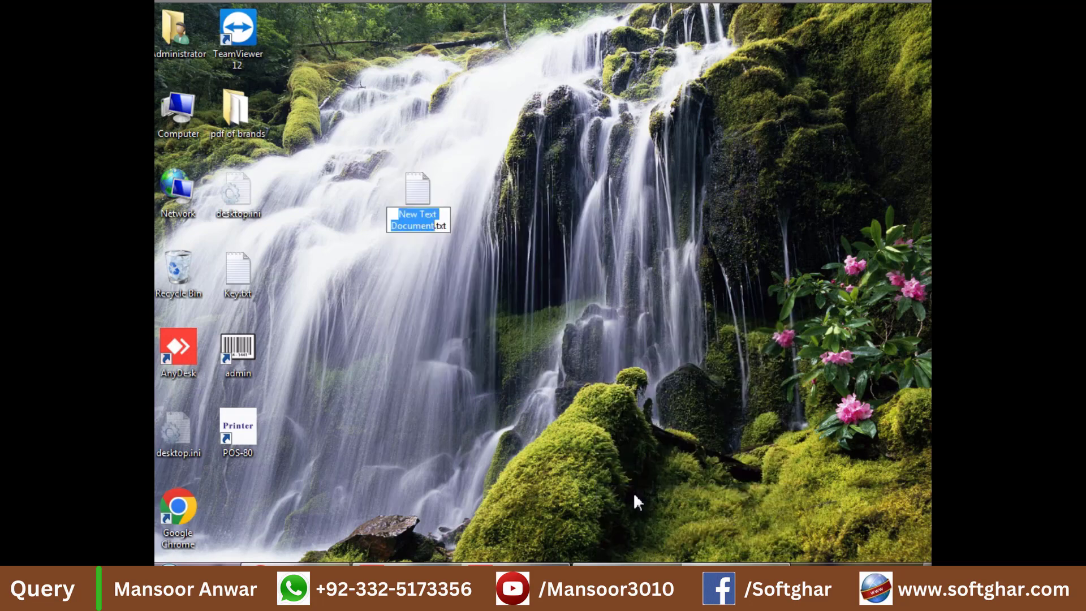
{"action": "type", "text": "fbr inv"}
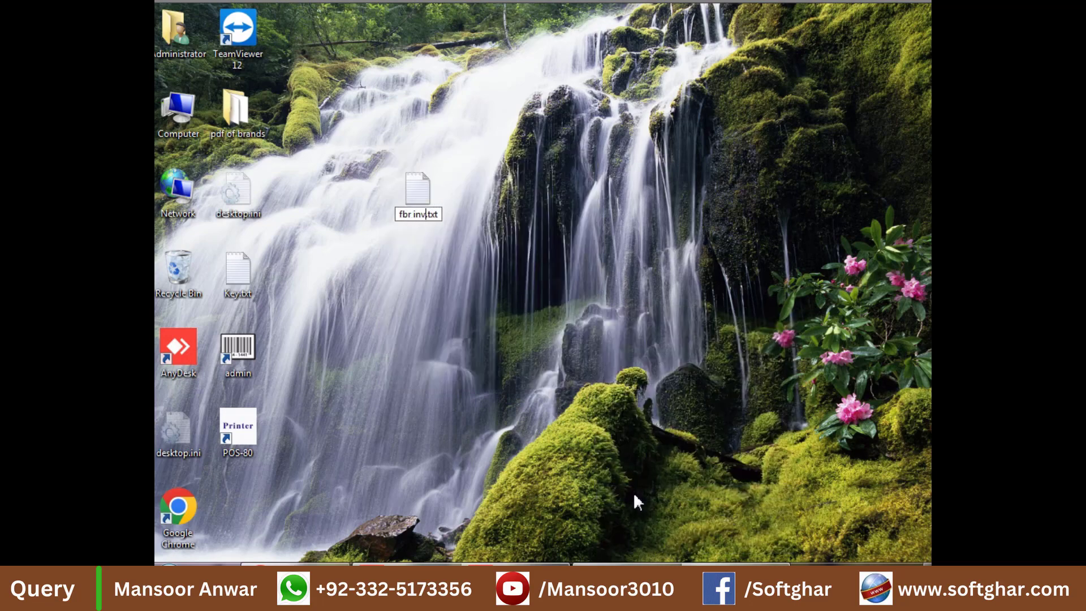
{"action": "type", "text": " no"}
{"action": "key", "text": "Return"}
{"action": "key", "text": "Return"}
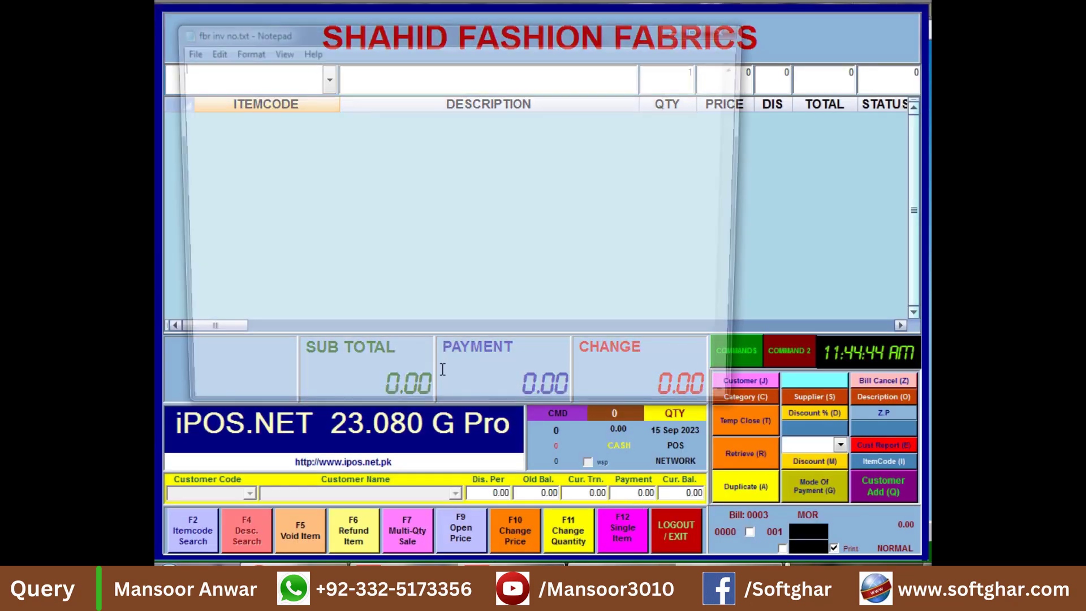
Step: Paste the FBR invoice line, delete the 'FBR Invoice # ' label, and minimise Notepad
{"action": "key", "text": "ctrl+v"}
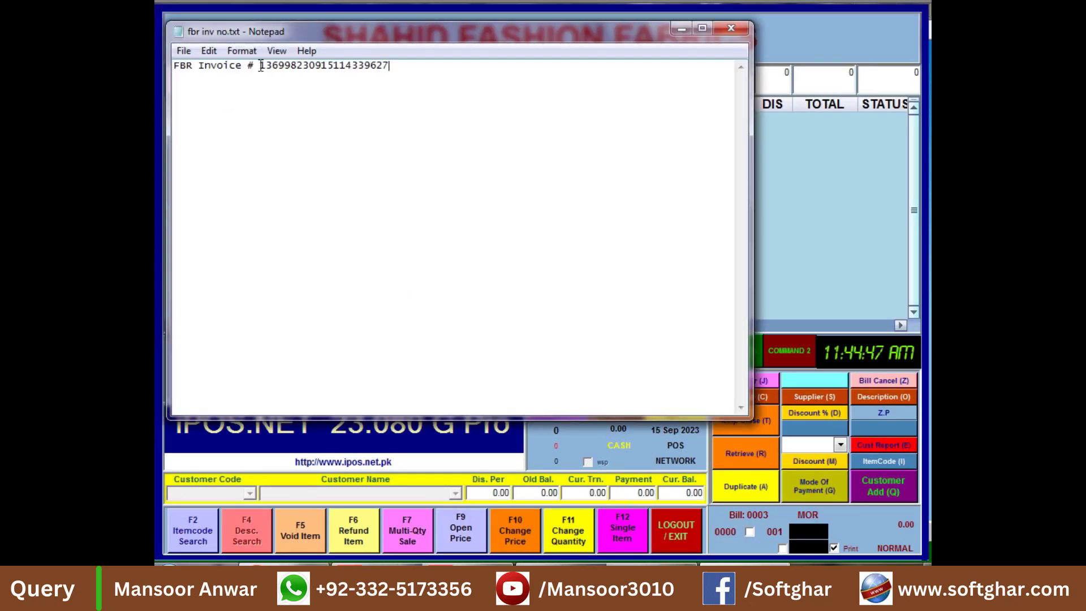
{"action": "key", "text": "shift+Home"}
{"action": "key", "text": "BackSpace"}
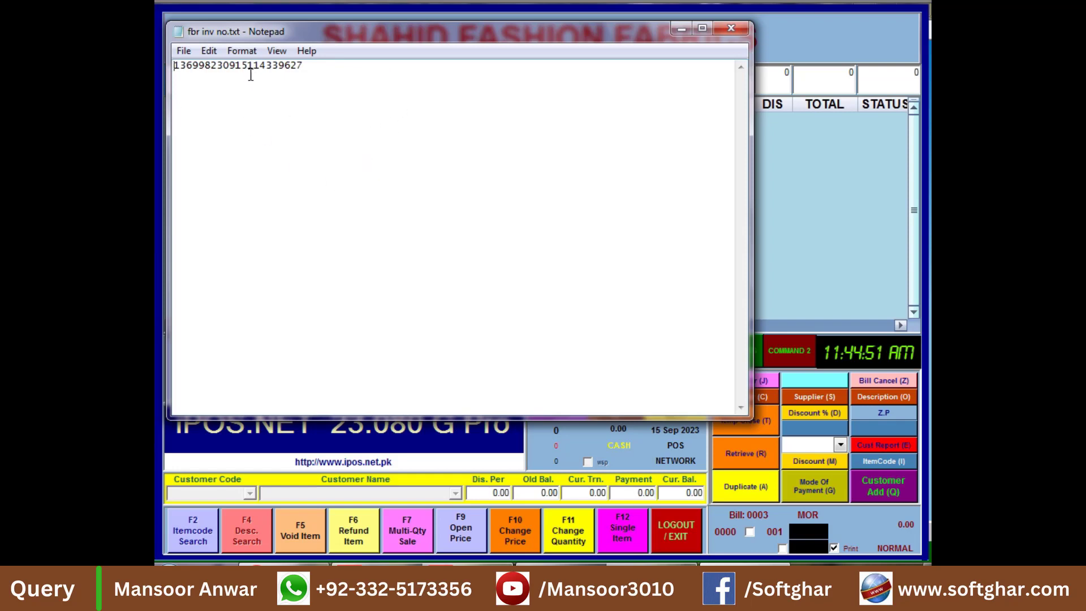
{"action": "left_click", "coordinate": [682, 28]}
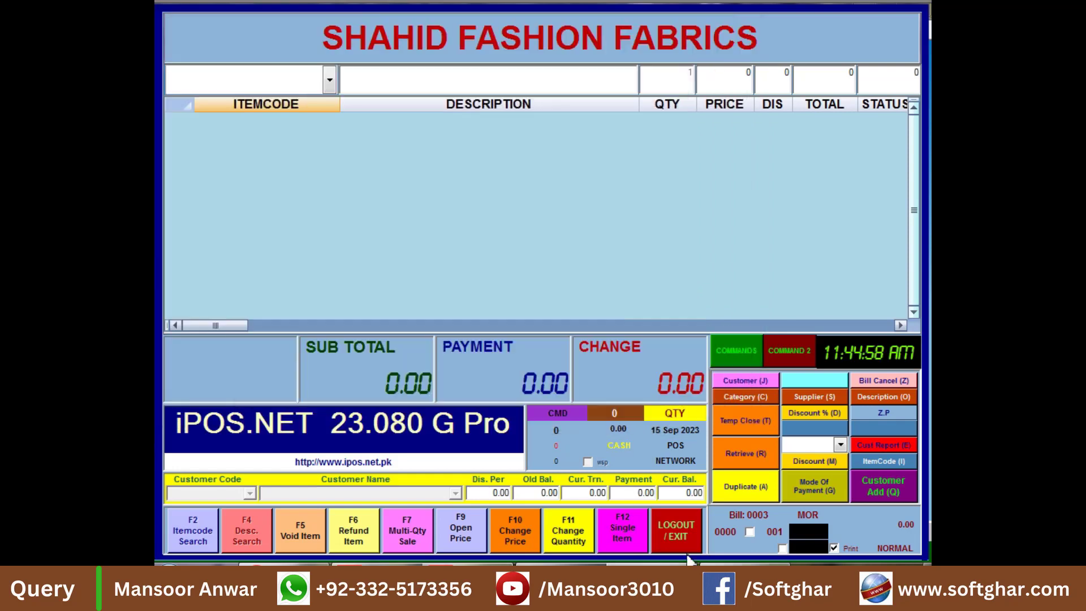
Step: Log out of iPOS.NET Point of Sale, confirming Yes, and close the program
{"action": "left_click", "coordinate": [665, 523]}
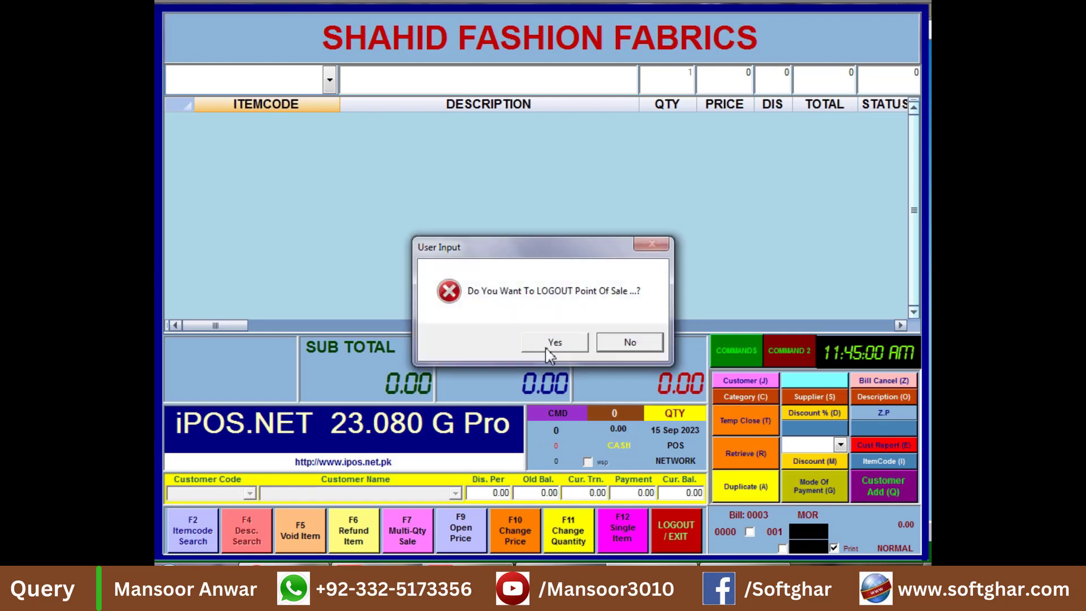
{"action": "left_click", "coordinate": [554, 344]}
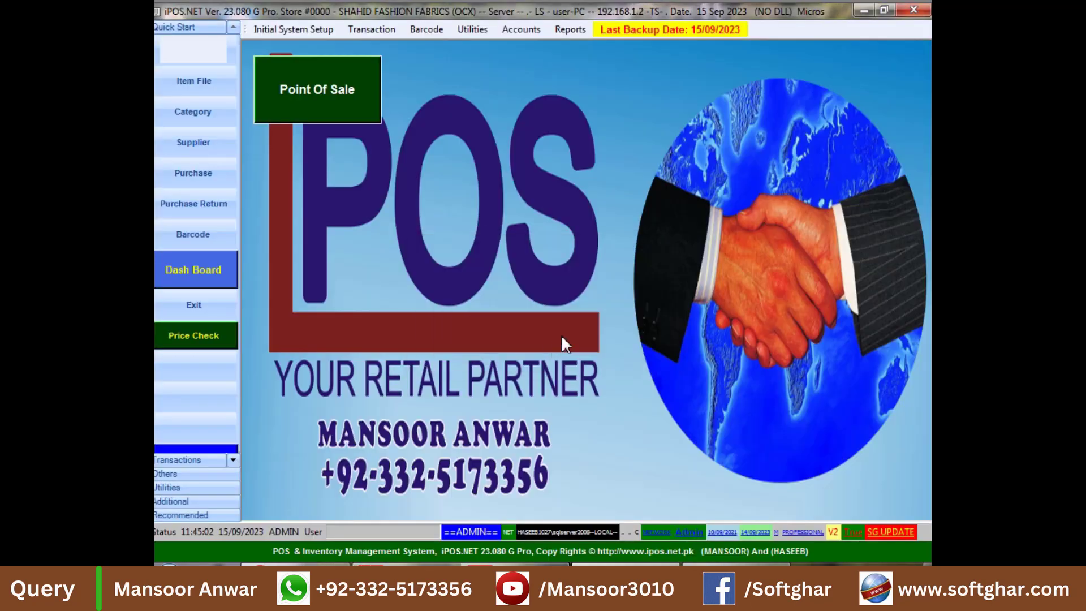
{"action": "left_click", "coordinate": [912, 12]}
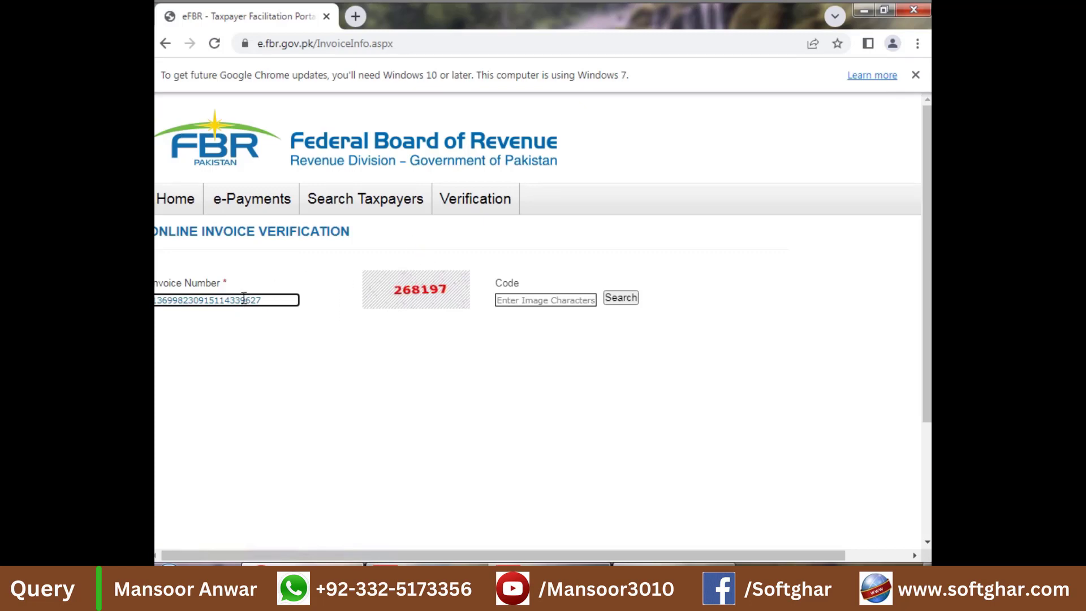
Step: Search the invoice number with code 268197, get 'Sorry, No Record found.', and close Chrome
{"action": "double_click", "coordinate": [244, 298]}
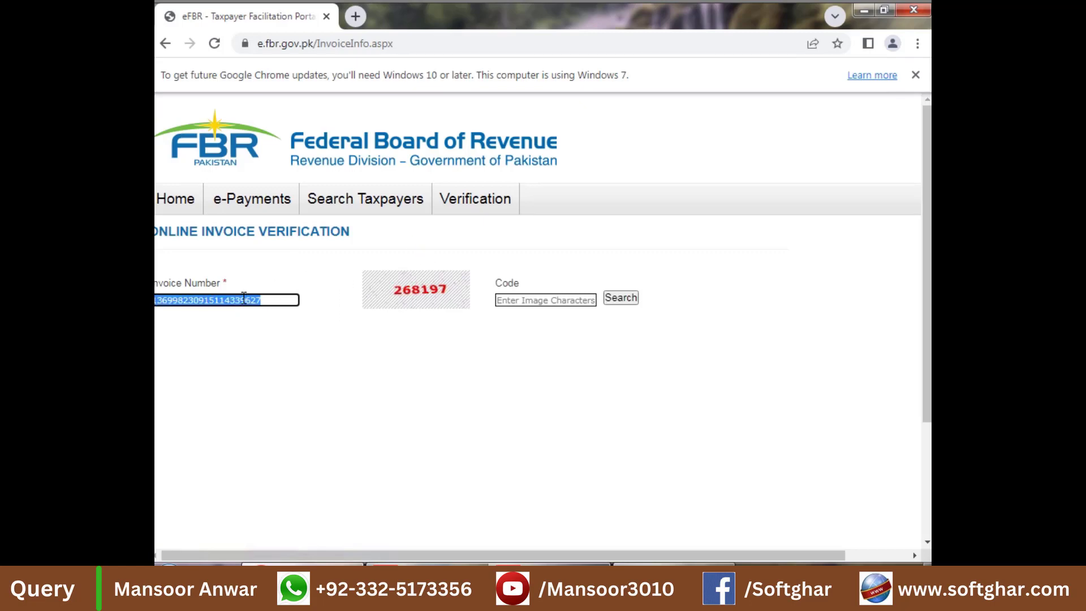
{"action": "key", "text": "End"}
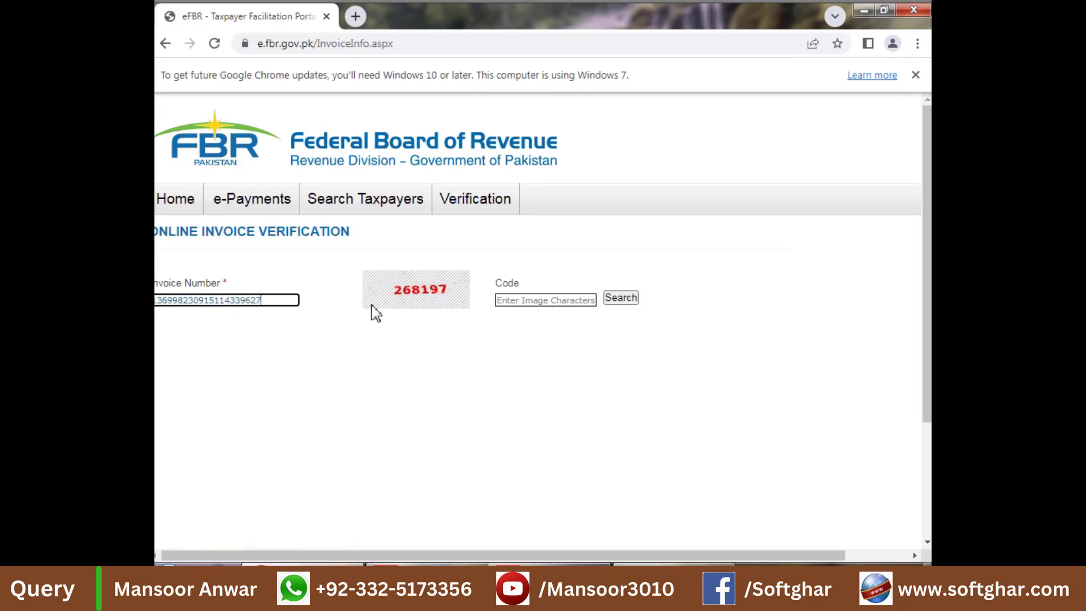
{"action": "left_click", "coordinate": [553, 301]}
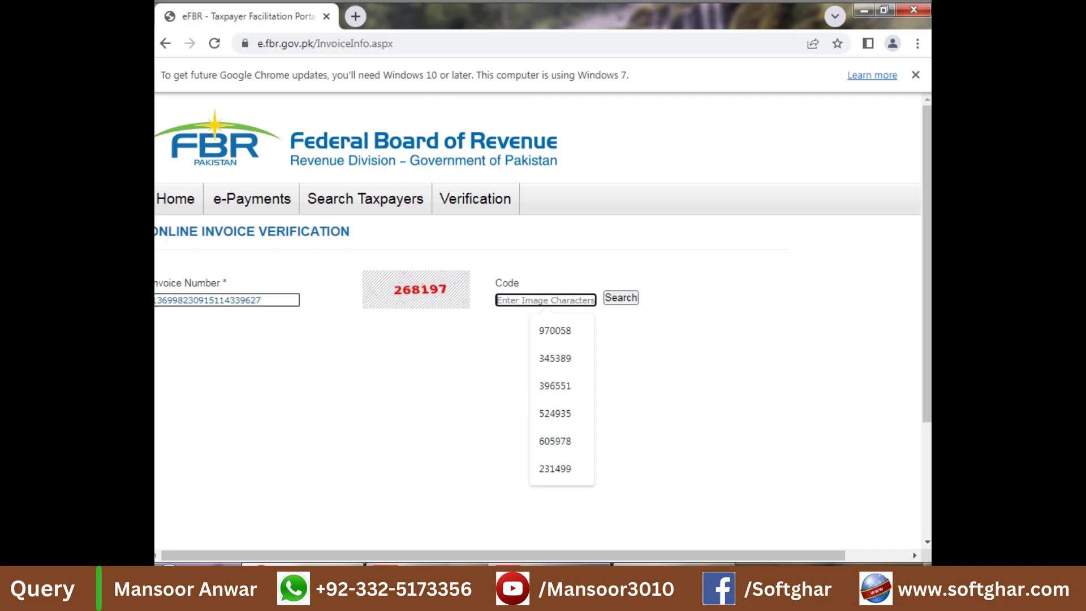
{"action": "type", "text": "268197"}
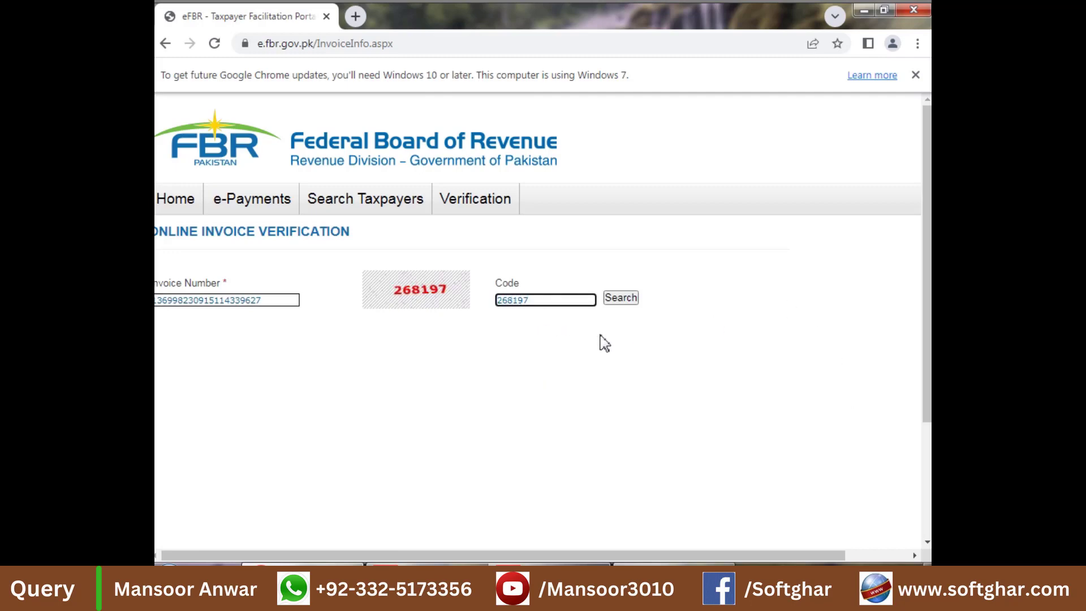
{"action": "left_click", "coordinate": [619, 300]}
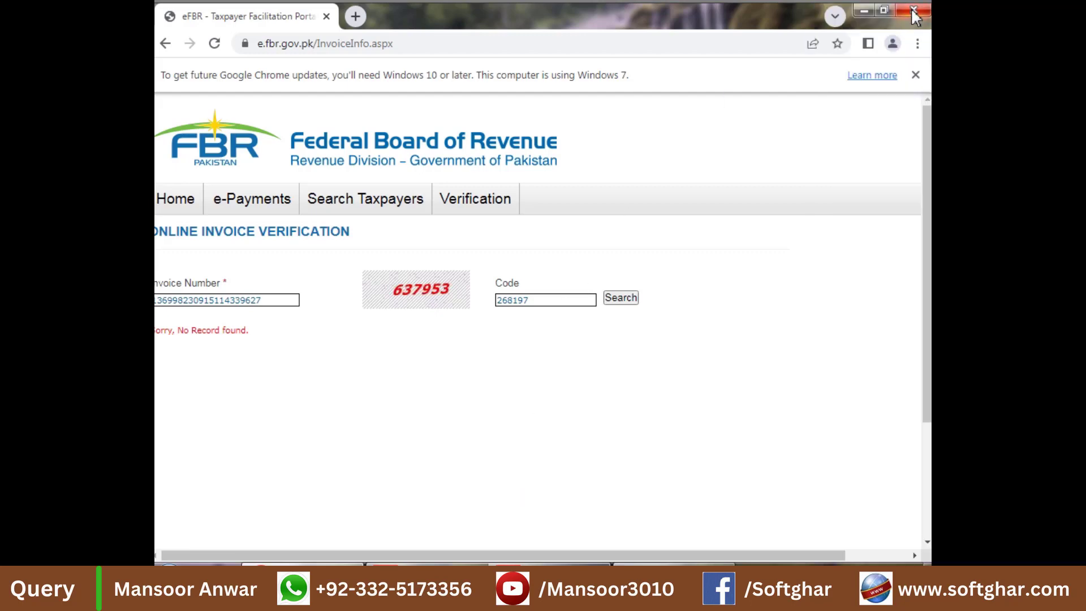
{"action": "left_click", "coordinate": [913, 11]}
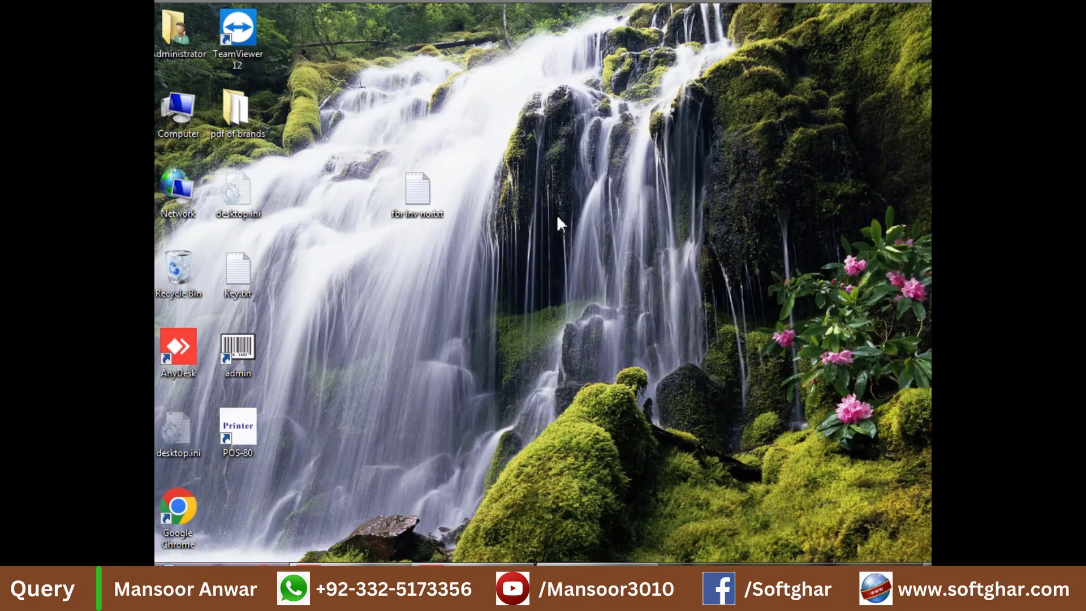
Step: Run appwiz.cpl and confirm PRAL IMS is installed at version 2.1.0
{"action": "key", "text": "super+r"}
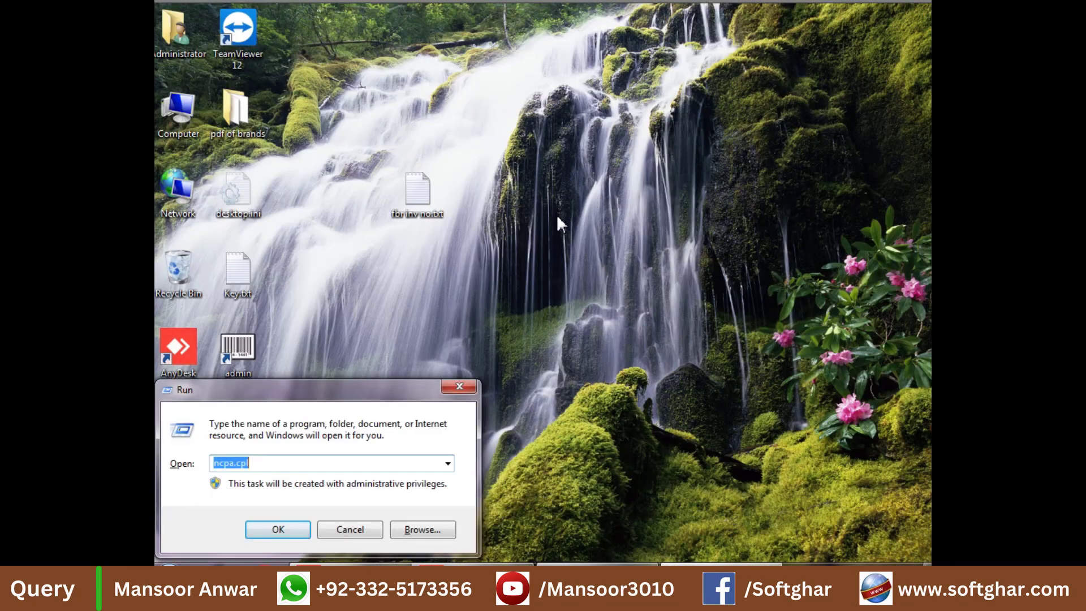
{"action": "type", "text": "a"}
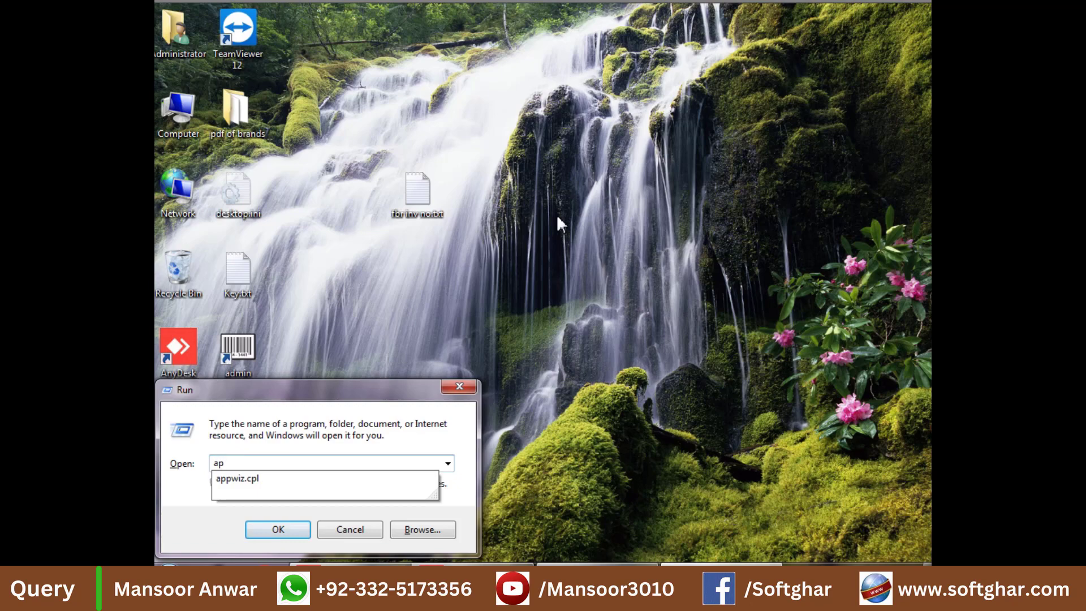
{"action": "type", "text": "p"}
{"action": "key", "text": "Down"}
{"action": "key", "text": "Return"}
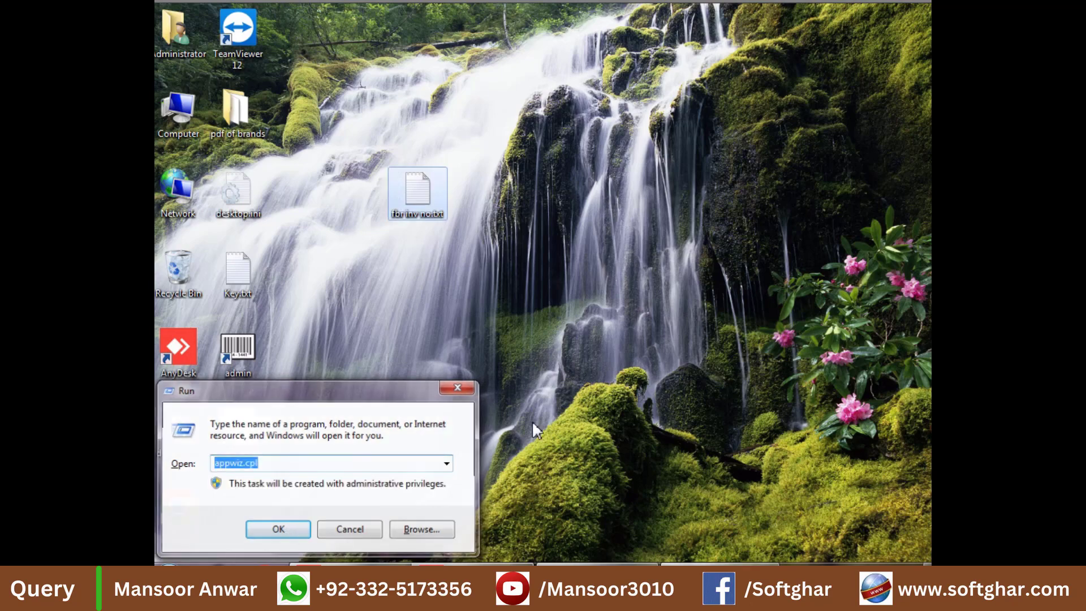
{"action": "left_click", "coordinate": [295, 531]}
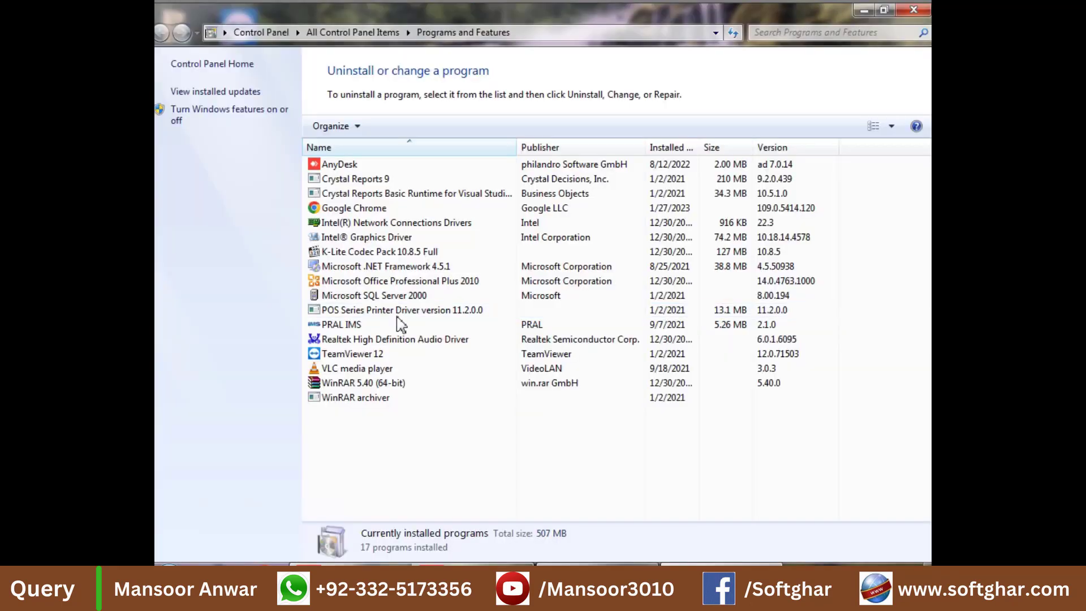
{"action": "left_click", "coordinate": [342, 324]}
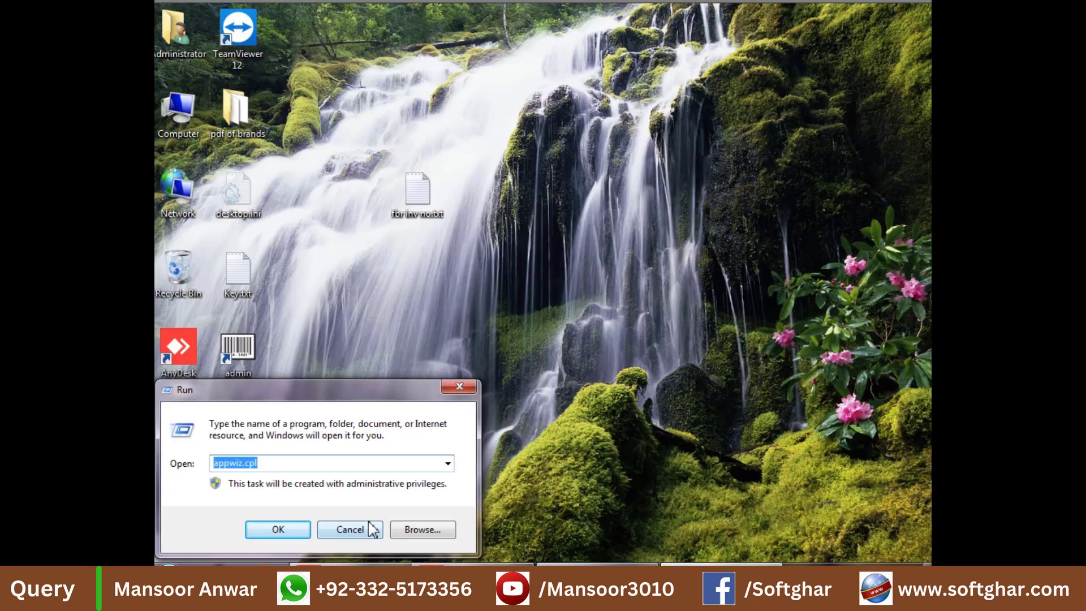
Step: Launch services.msc and check FiscalizationService's properties, cancelling without changes
{"action": "type", "text": "ser"}
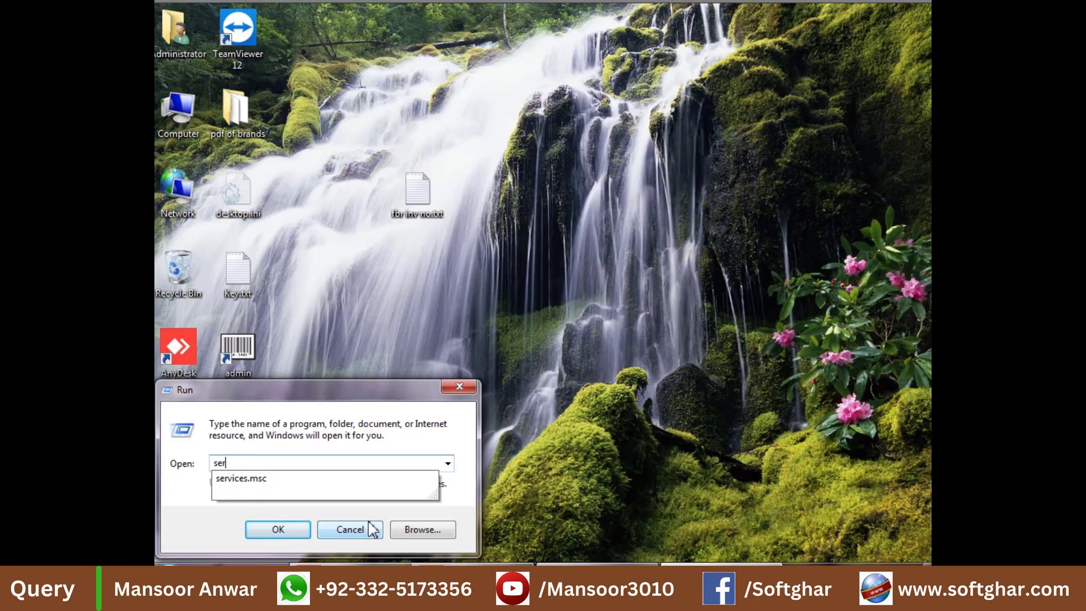
{"action": "key", "text": "Down"}
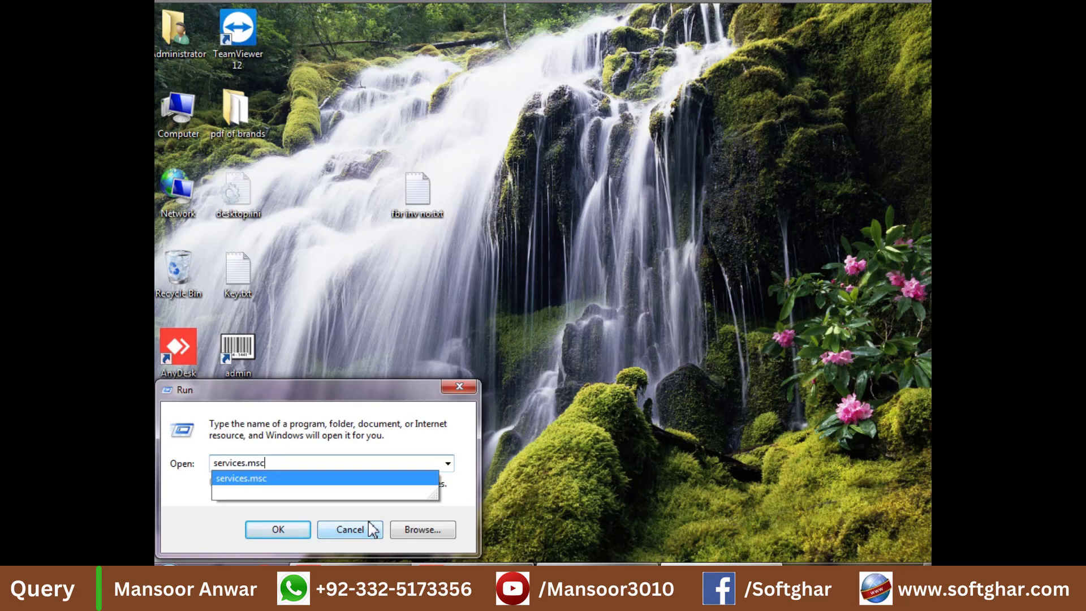
{"action": "key", "text": "Return"}
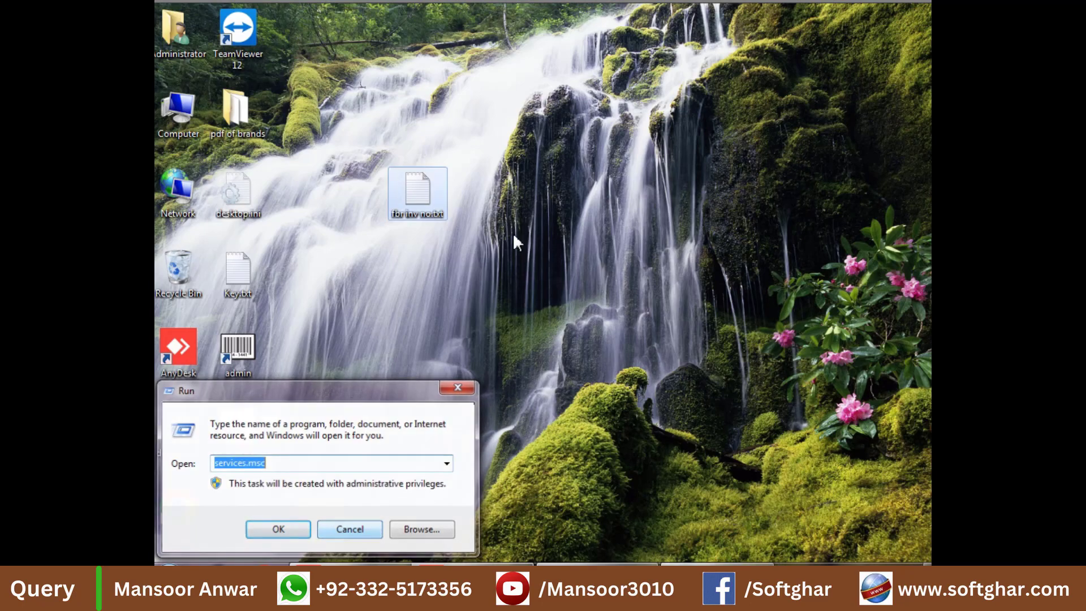
{"action": "key", "text": "Return"}
{"action": "left_click", "coordinate": [515, 199]}
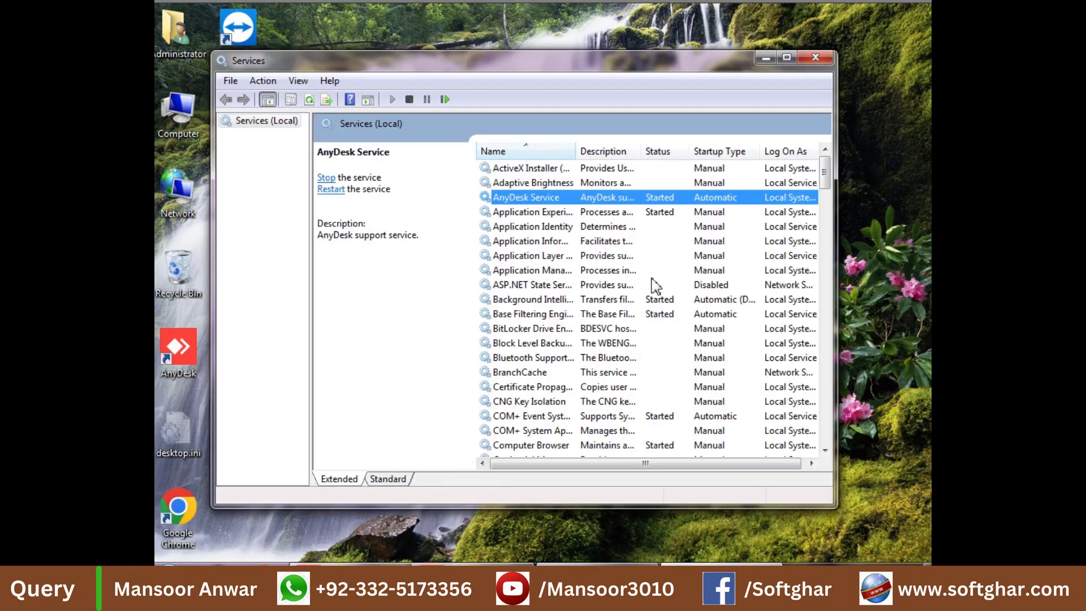
{"action": "key", "text": "f"}
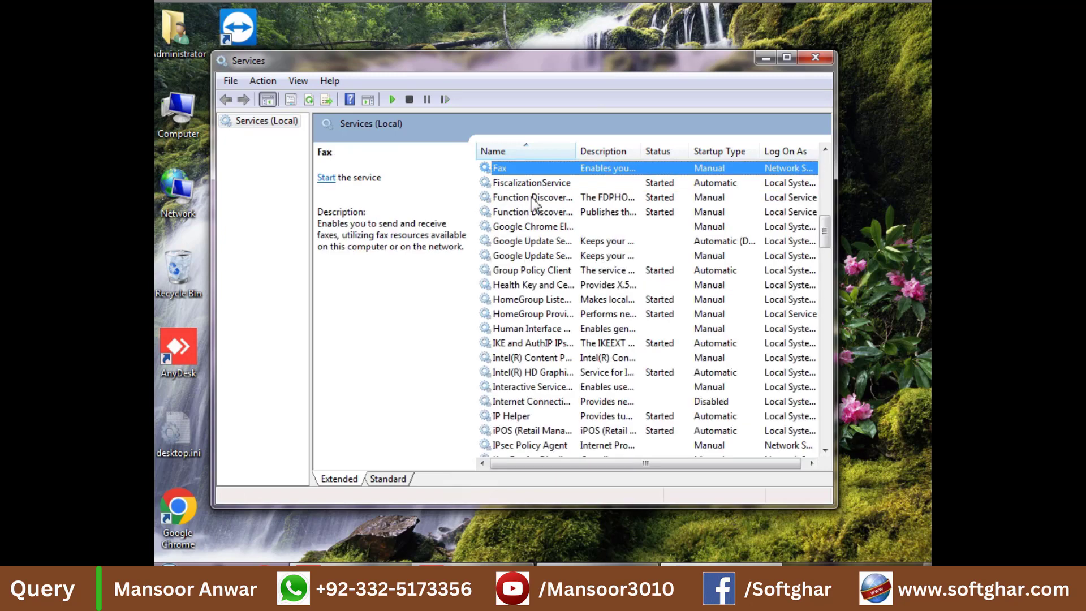
{"action": "left_click", "coordinate": [531, 187]}
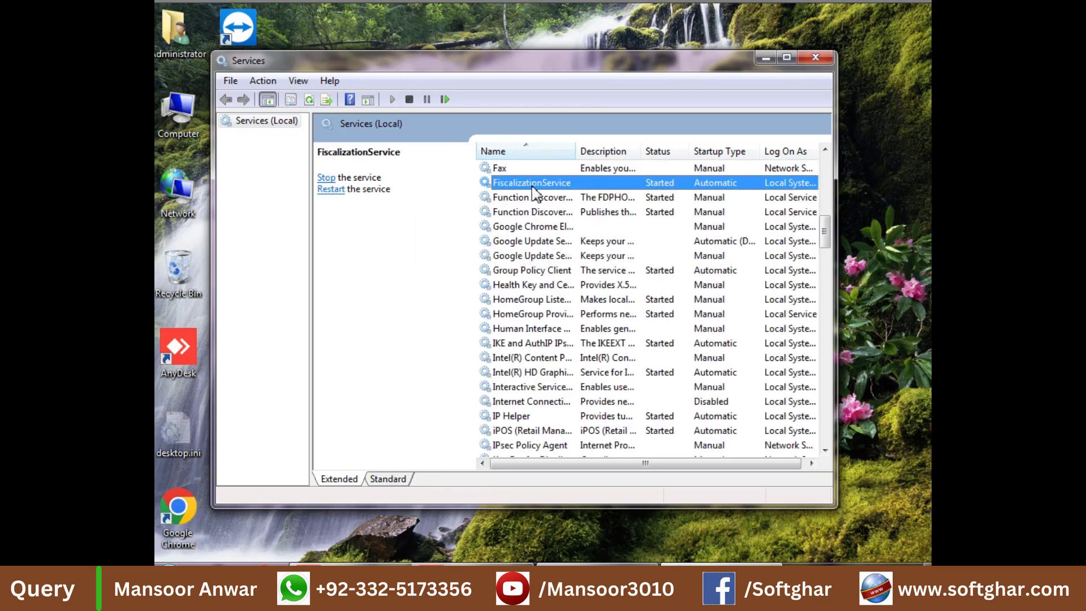
{"action": "double_click", "coordinate": [532, 185]}
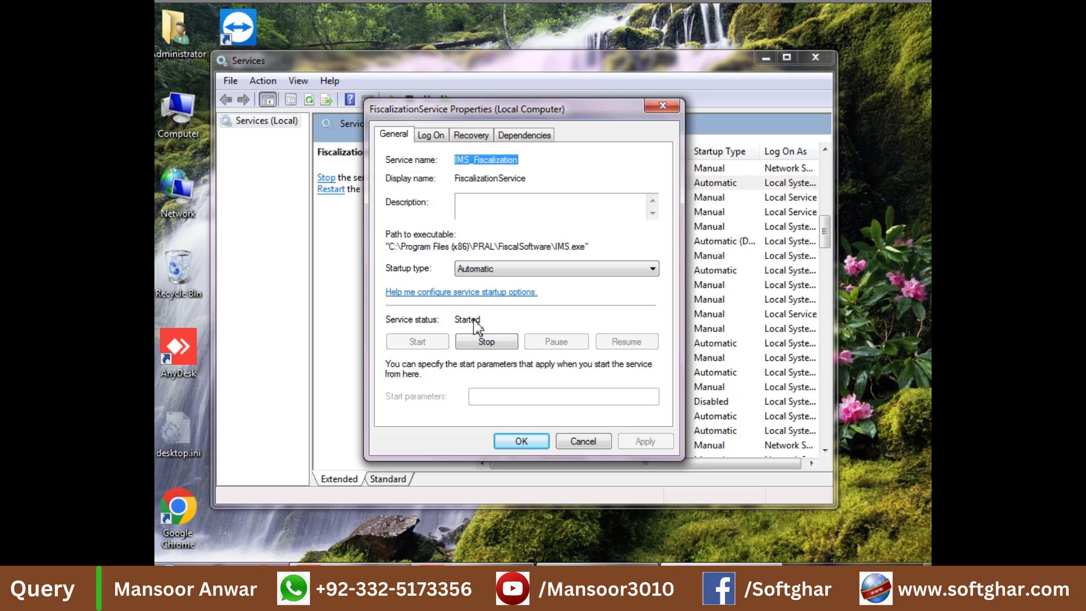
{"action": "left_click", "coordinate": [582, 442]}
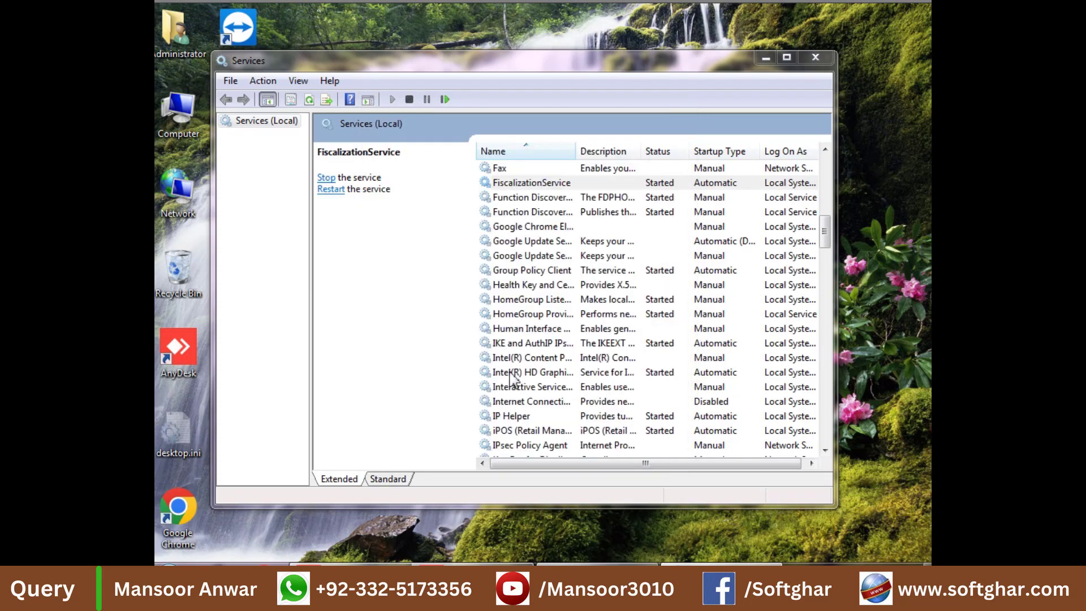
Step: Confirm ServiceUpdater is Started with Automatic startup, close Services, and launch Chrome
{"action": "left_click", "coordinate": [511, 374]}
{"action": "type", "text": "ser"}
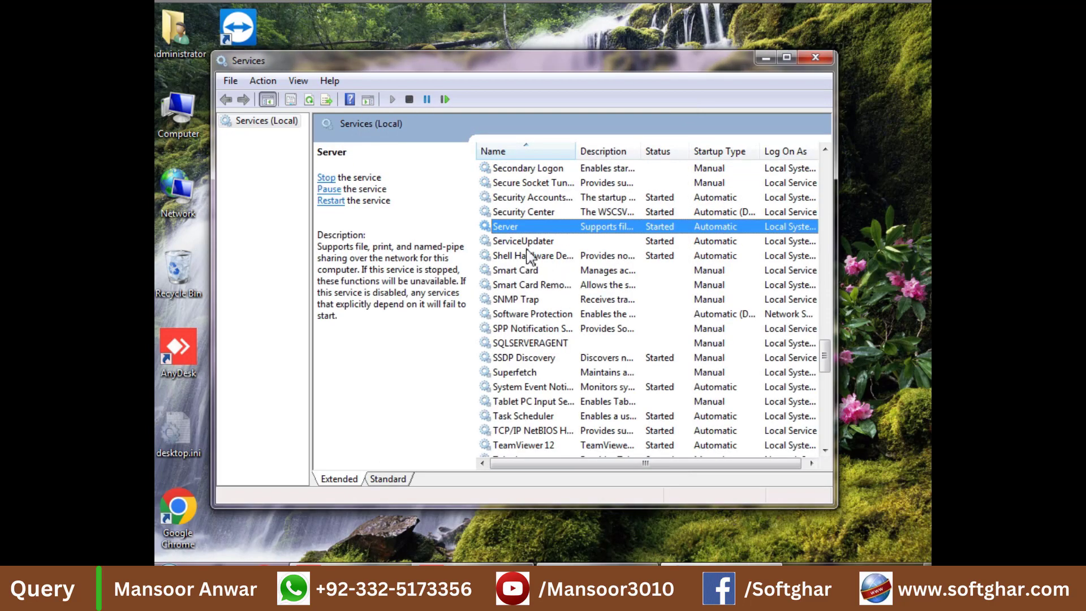
{"action": "double_click", "coordinate": [526, 243]}
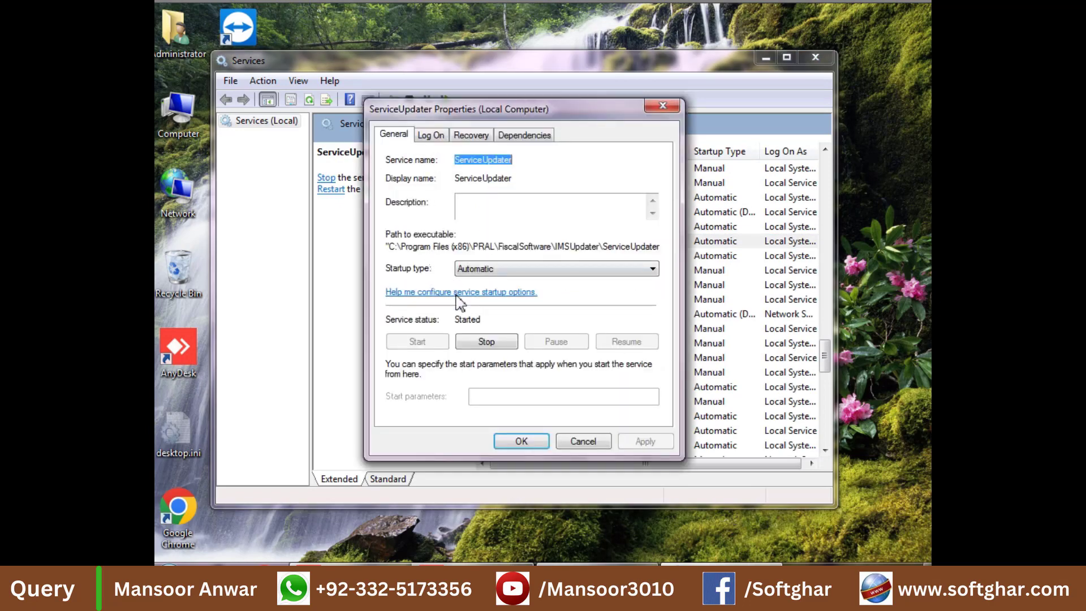
{"action": "left_click", "coordinate": [599, 440]}
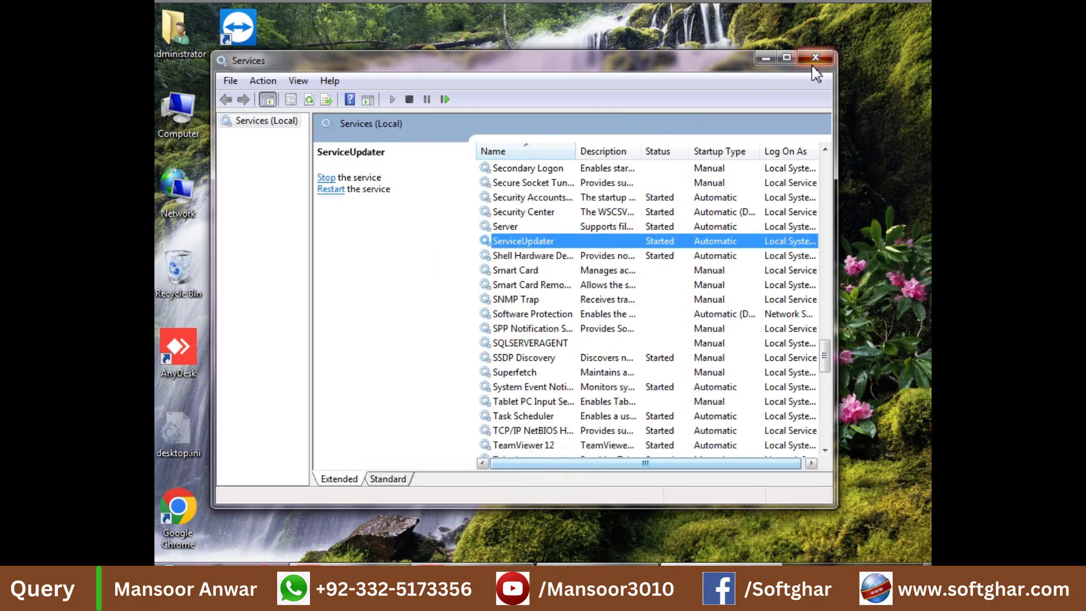
{"action": "left_click", "coordinate": [815, 59]}
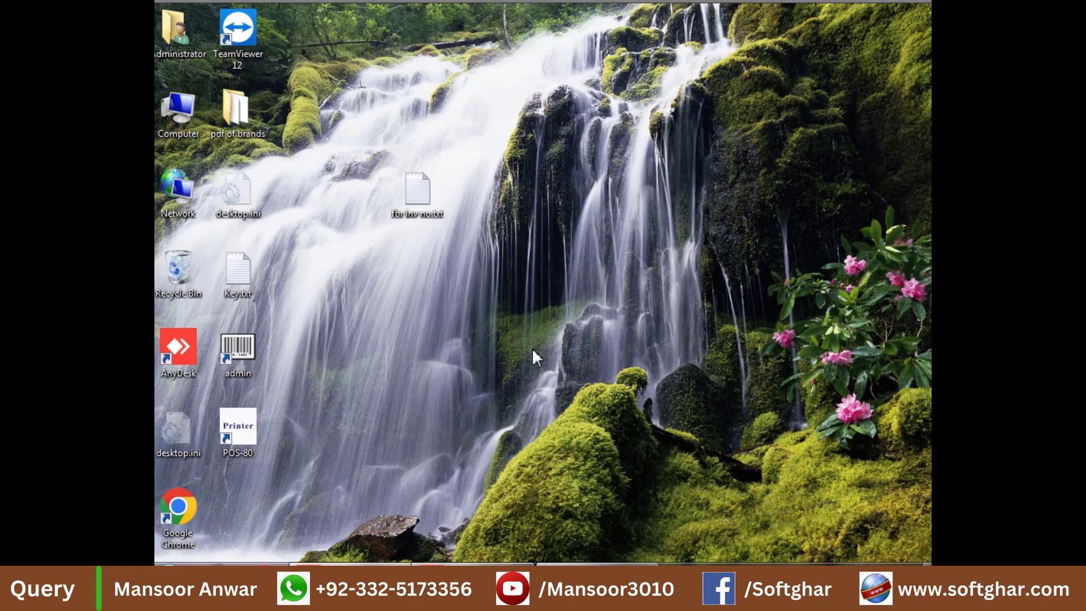
{"action": "double_click", "coordinate": [179, 512]}
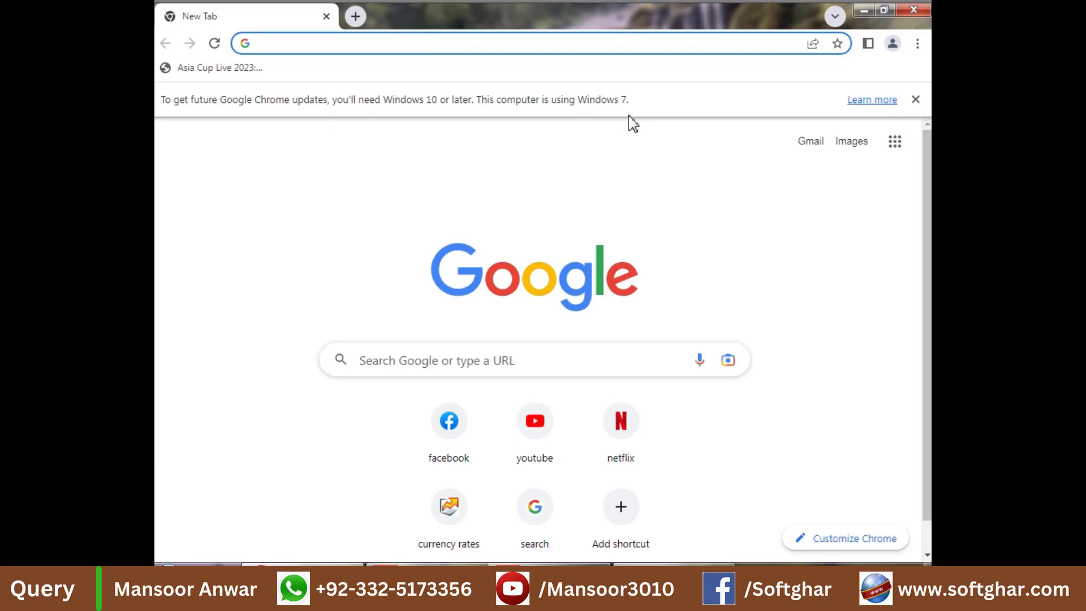
Step: Search Google for 'kb3033929 windows 7 64 bit' and open Microsoft's KB3033929 page
{"action": "type", "text": "kb30"}
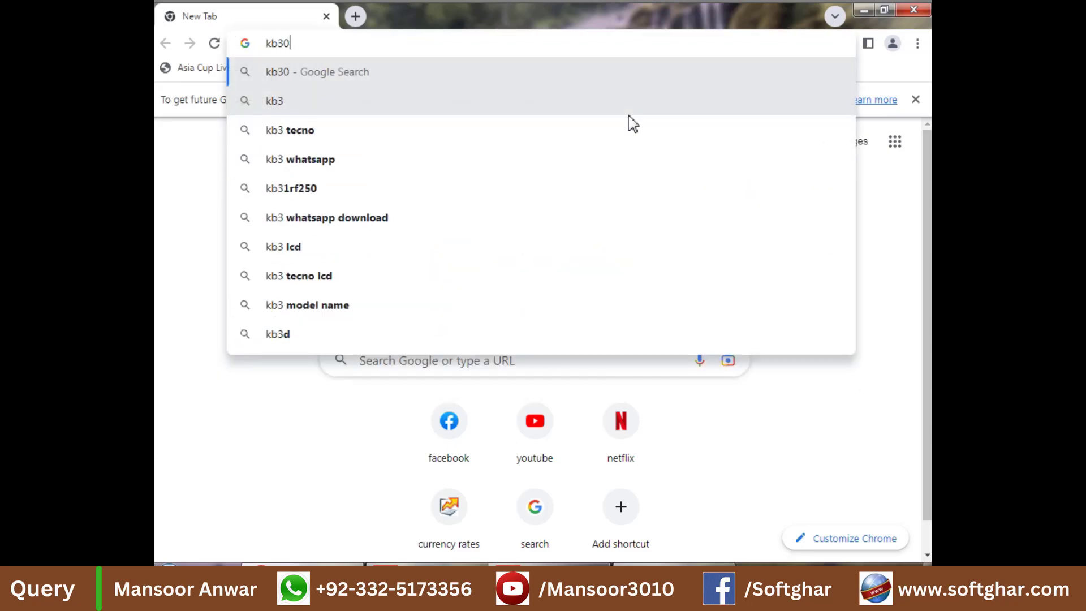
{"action": "type", "text": "33"}
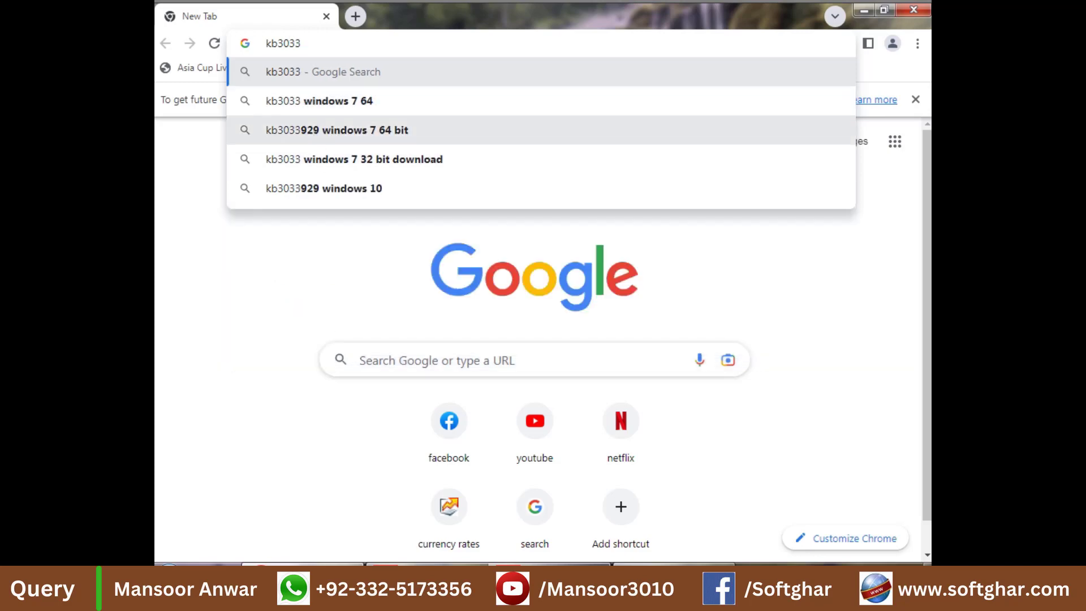
{"action": "left_click", "coordinate": [342, 139]}
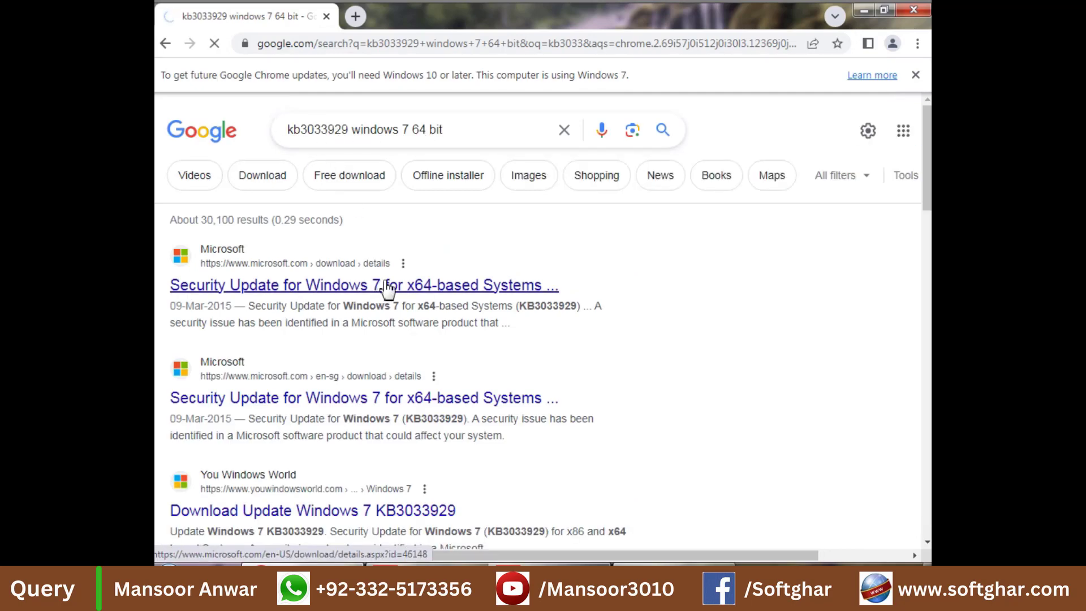
{"action": "left_click", "coordinate": [388, 285]}
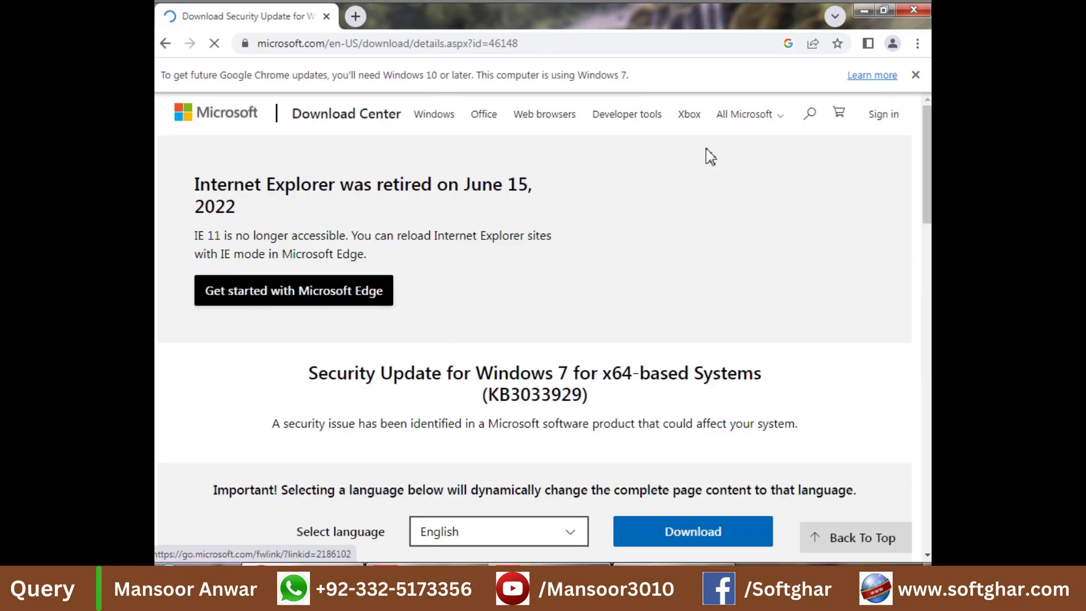
Step: Download the 43.8 MB Windows6.1-KB3033929-x64.msu update from Microsoft's Download Center
{"action": "scroll", "coordinate": [521, 340], "scroll_direction": "down", "scroll_amount": 3}
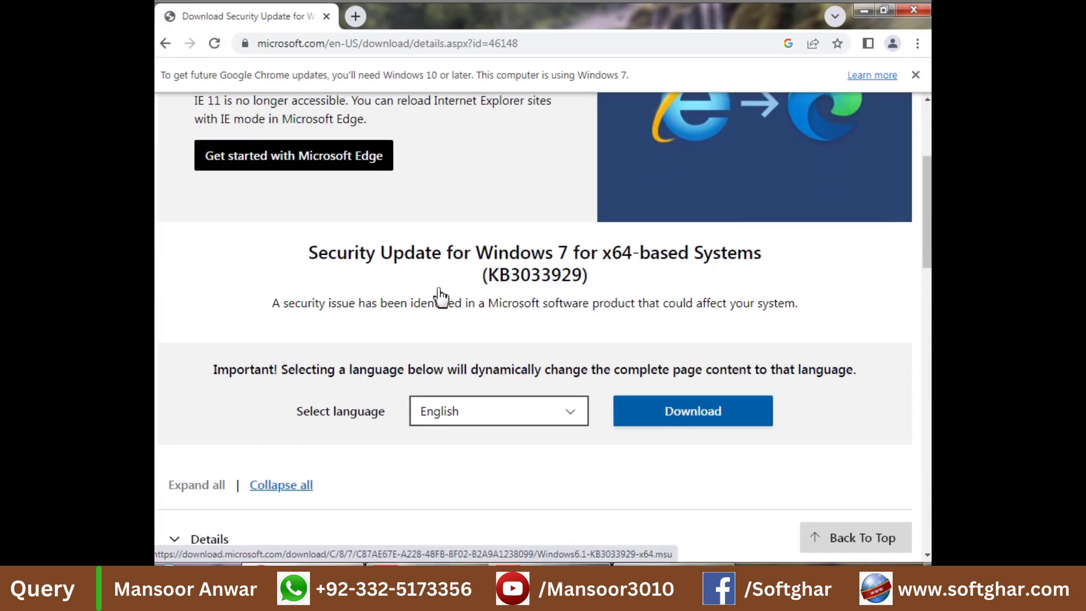
{"action": "left_click", "coordinate": [702, 413]}
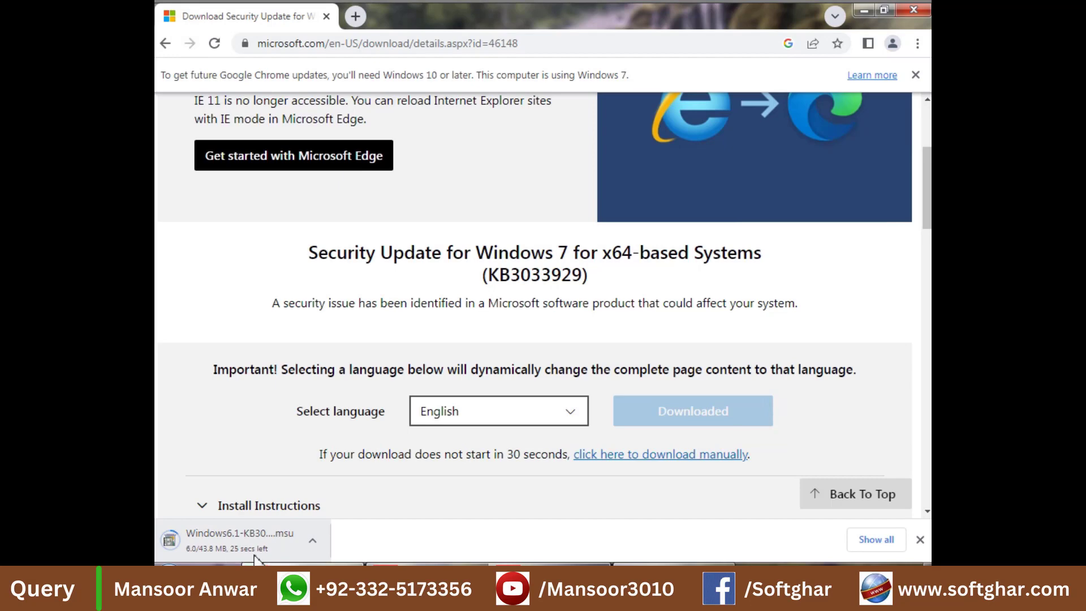
{"action": "left_click", "coordinate": [313, 541]}
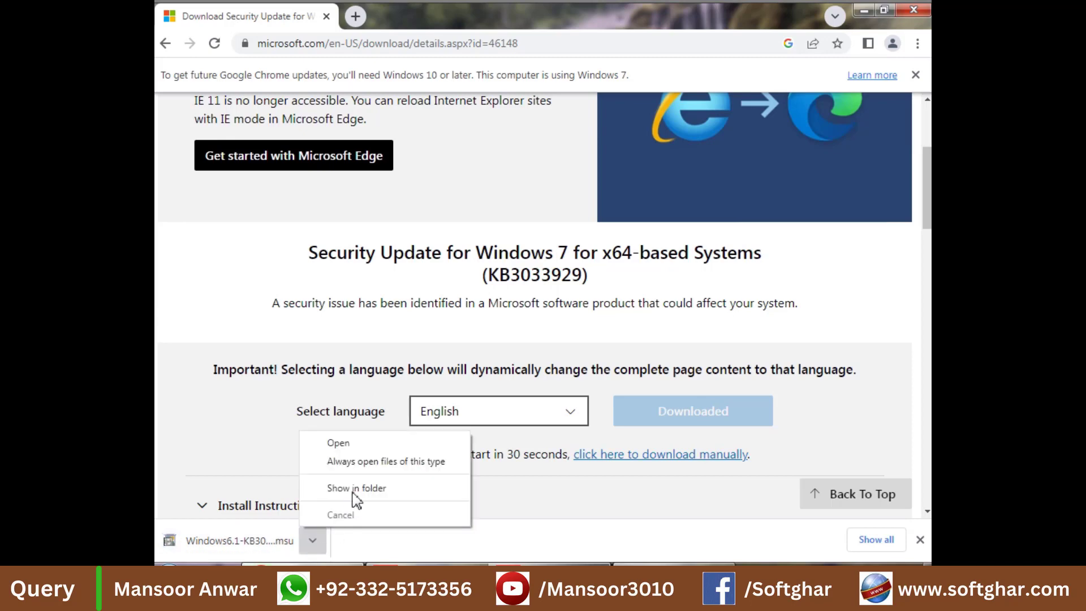
Step: Copy Windows6.1-KB3033929-x64.msu from Downloads into the root of New Volume (D:)
{"action": "left_click", "coordinate": [339, 489]}
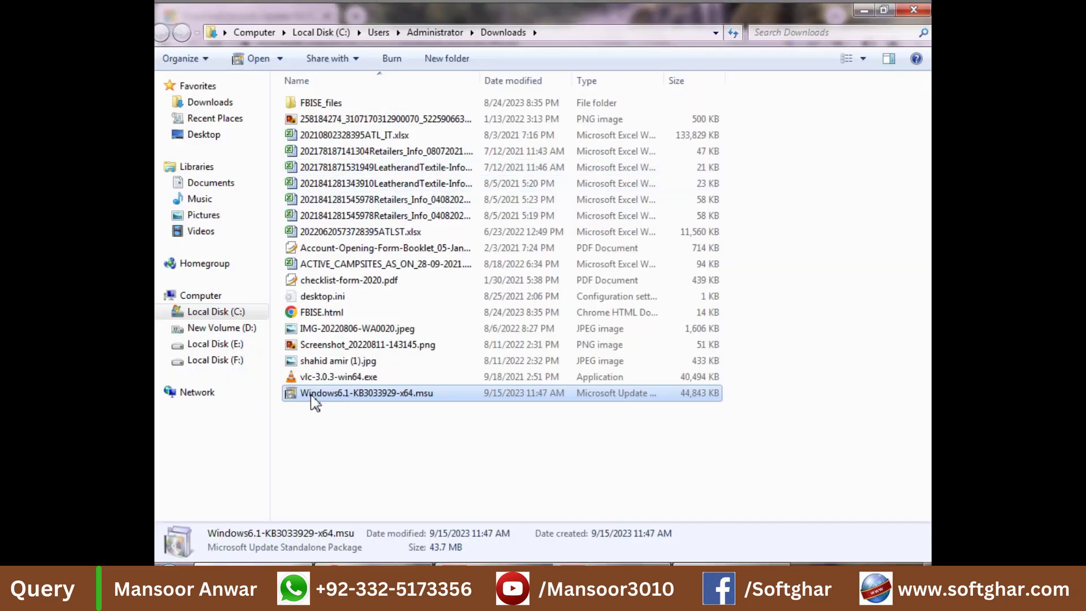
{"action": "left_click", "coordinate": [235, 331]}
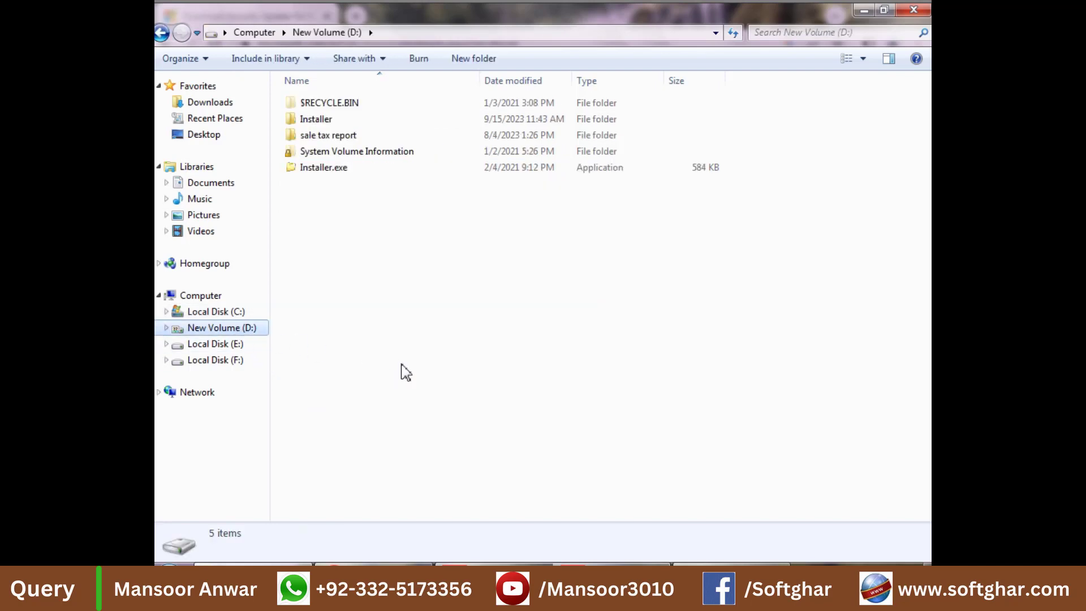
{"action": "key", "text": "ctrl+v"}
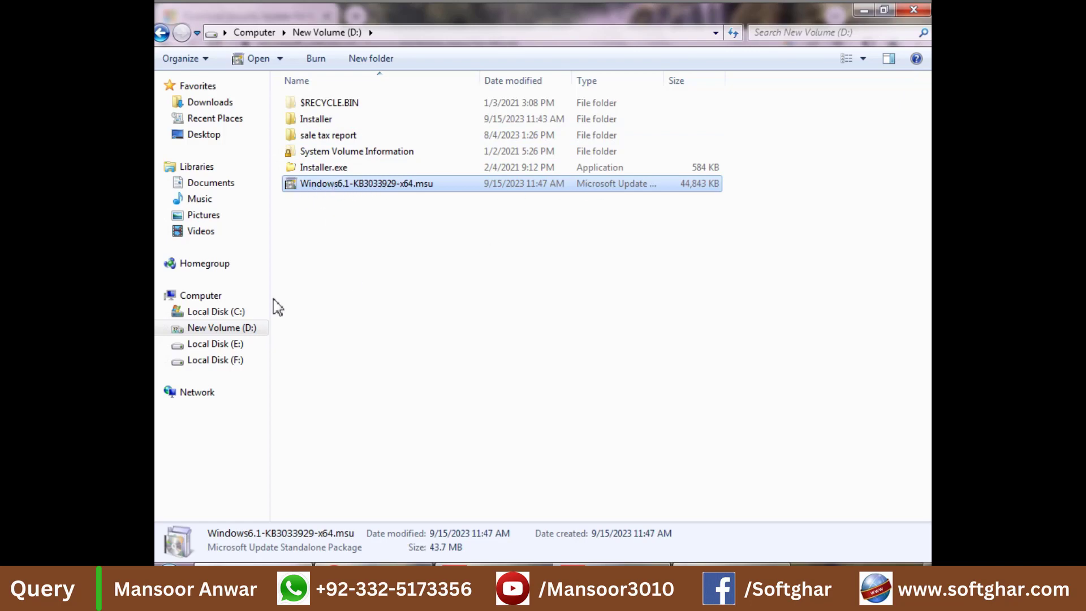
Step: Confirm the PC runs 64-bit Windows 7 Ultimate SP1, then open the D: Installer folder
{"action": "right_click", "coordinate": [204, 295]}
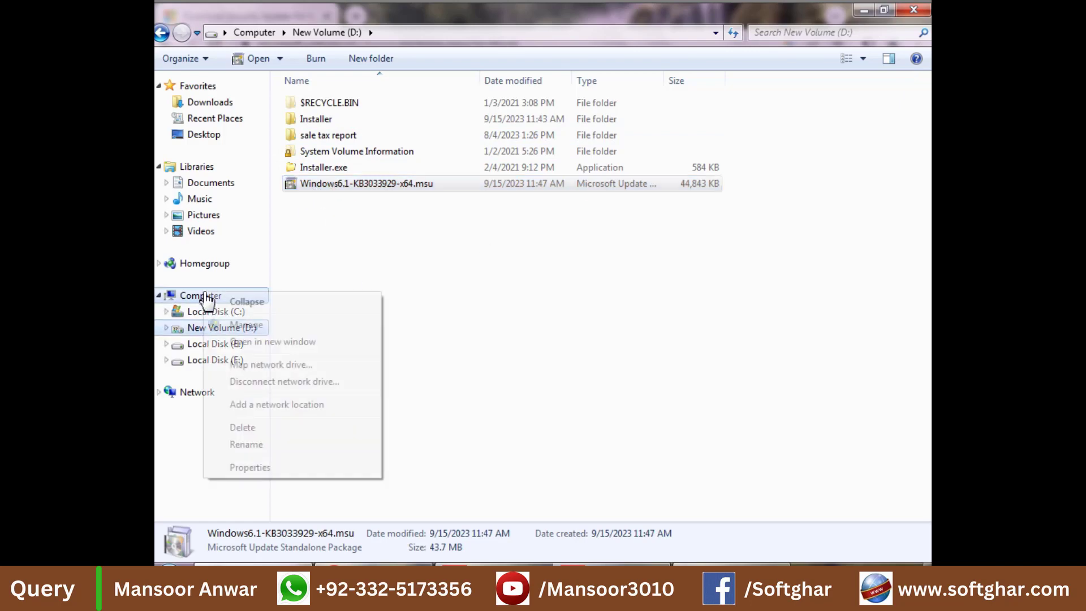
{"action": "left_click", "coordinate": [262, 474]}
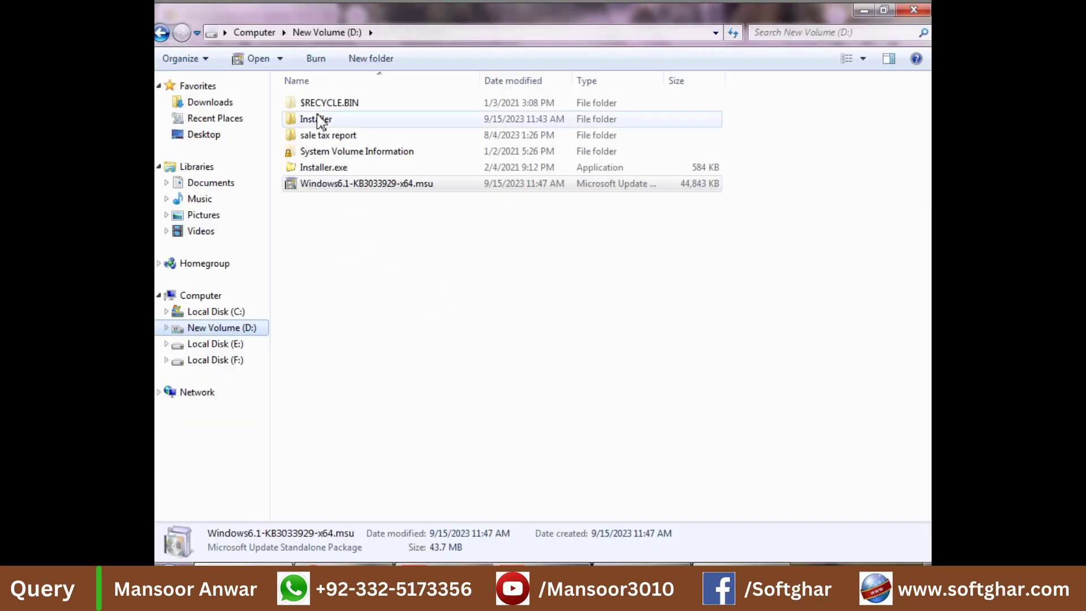
{"action": "double_click", "coordinate": [317, 119]}
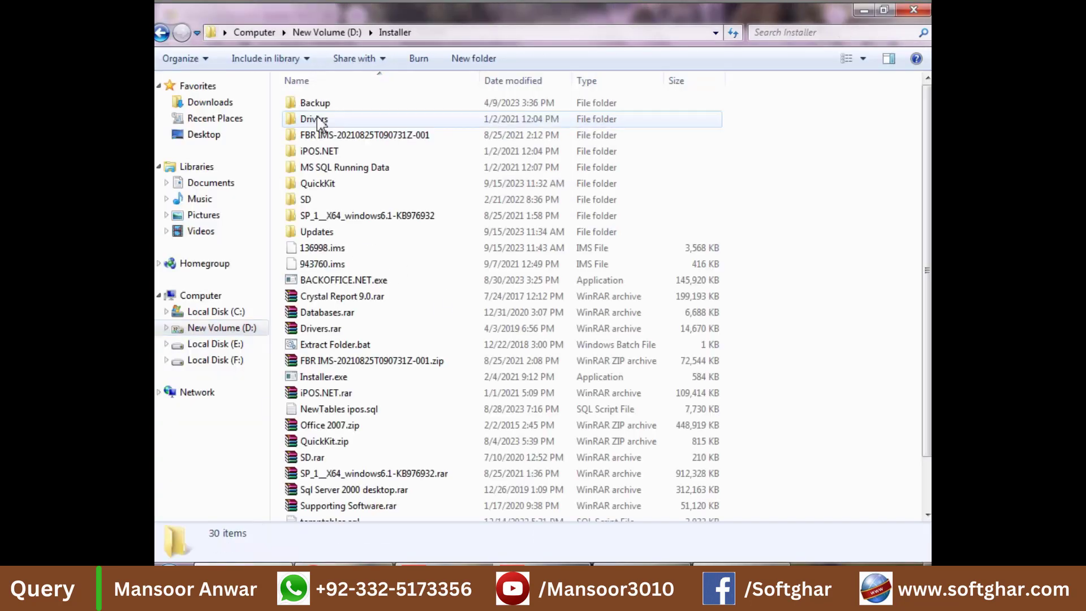
Step: Open the SP_1__X64_windows6.1-KB976932 folder and select its Service Pack 1 installer file
{"action": "double_click", "coordinate": [374, 219]}
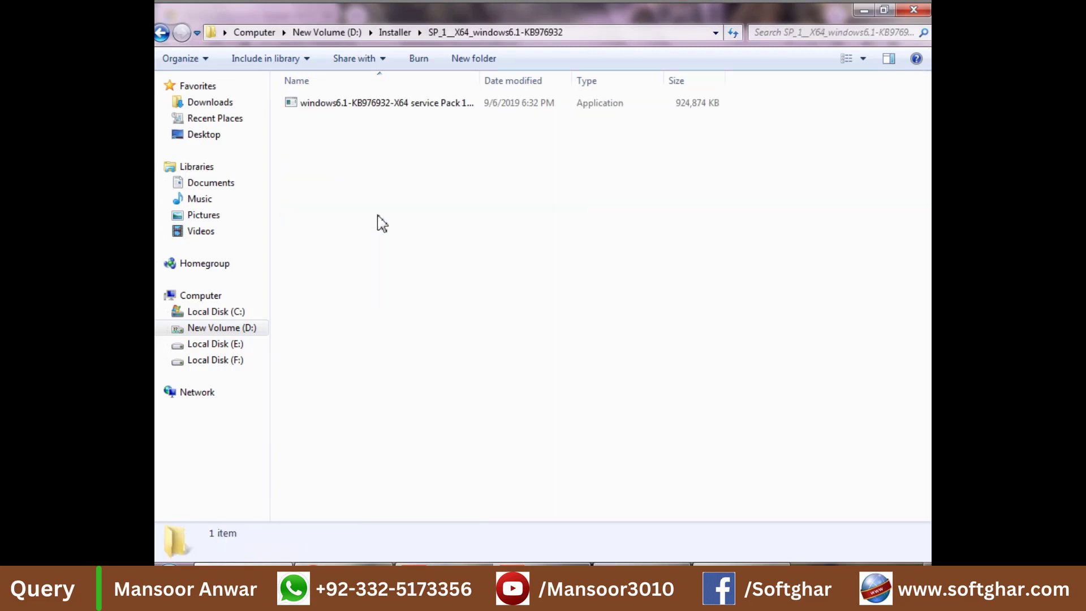
{"action": "left_click", "coordinate": [364, 107]}
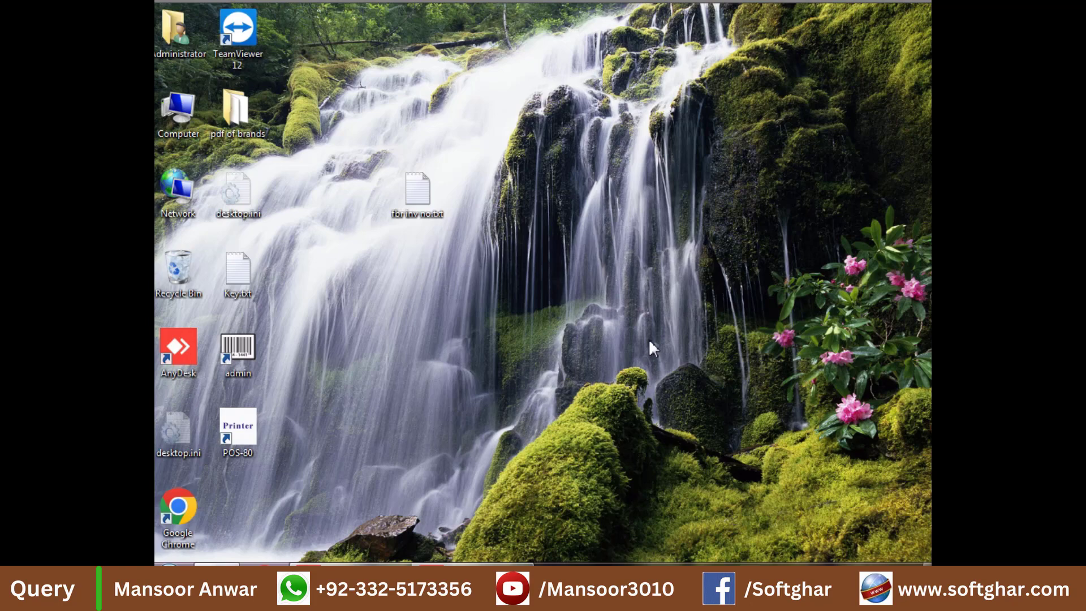
Step: Install the Windows6.1-KB3033929-x64.msu security update from New Volume (D:), confirming with Yes
{"action": "double_click", "coordinate": [173, 117]}
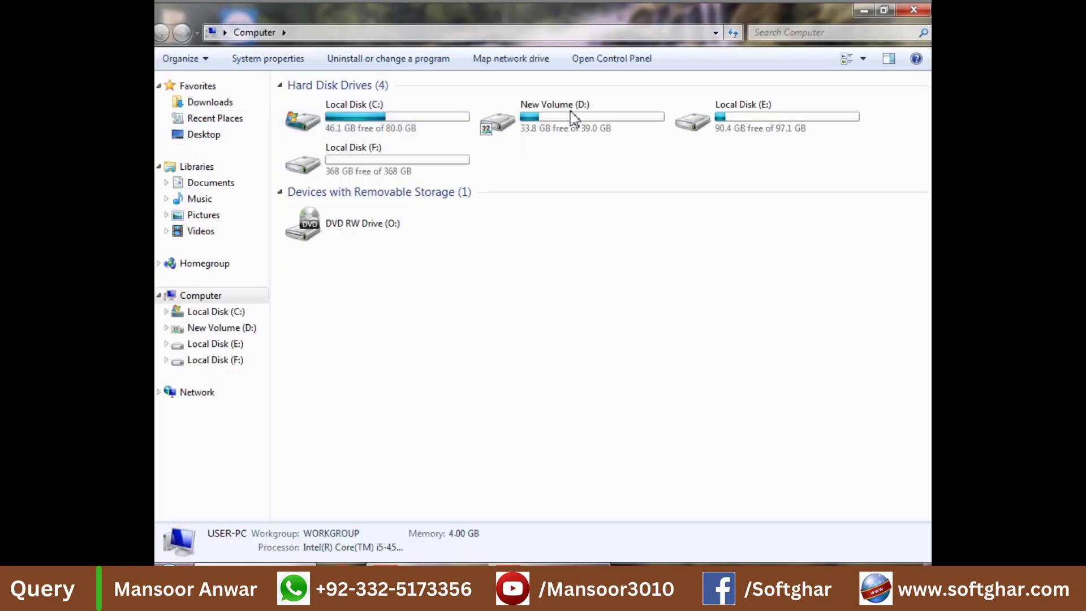
{"action": "double_click", "coordinate": [574, 118]}
{"action": "left_click", "coordinate": [329, 187]}
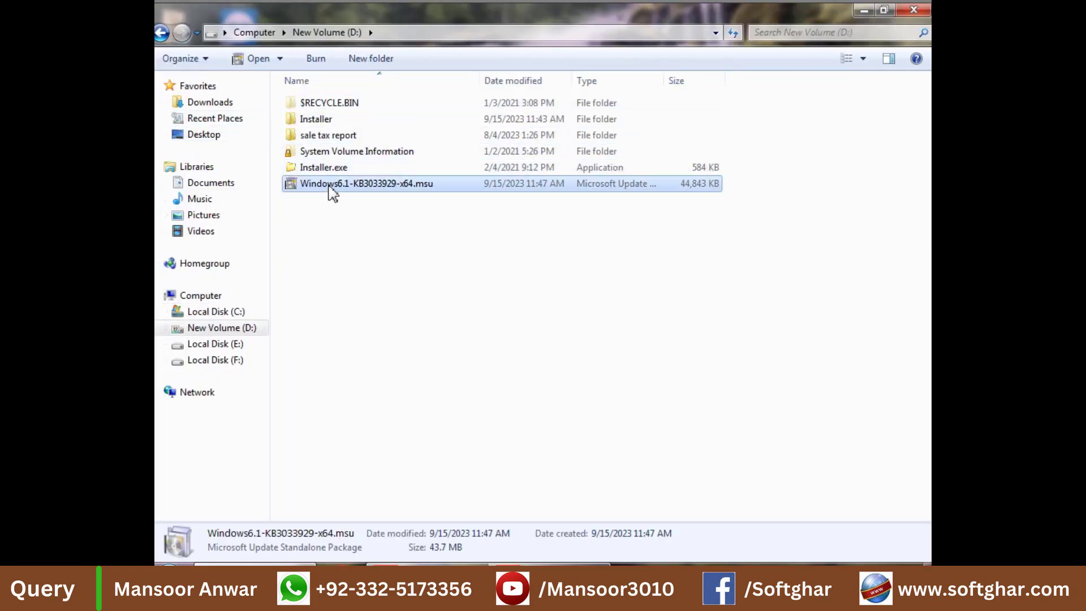
{"action": "double_click", "coordinate": [333, 191]}
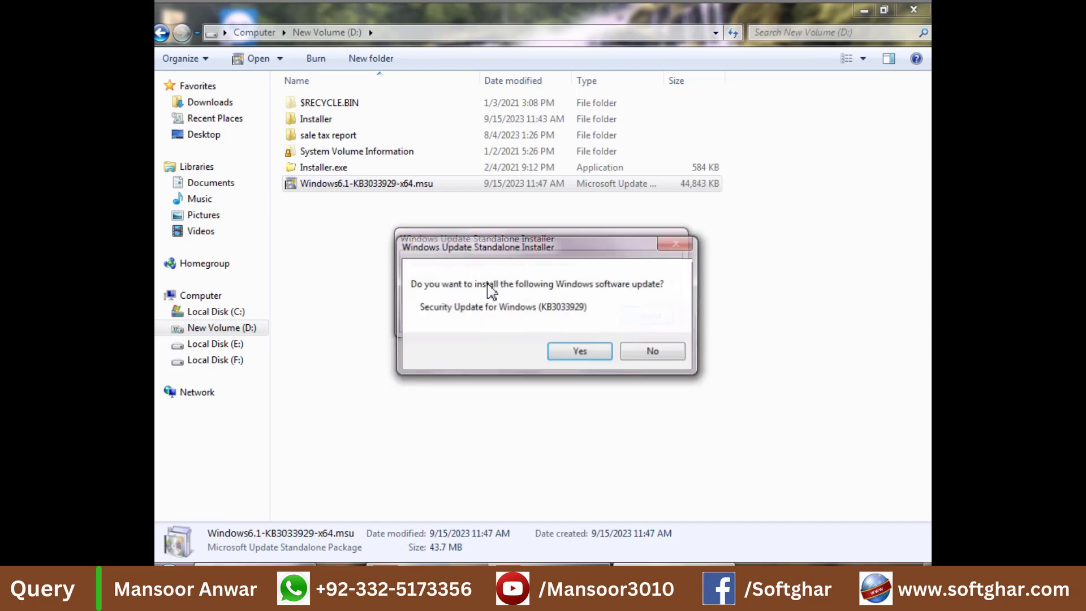
{"action": "left_click", "coordinate": [581, 352]}
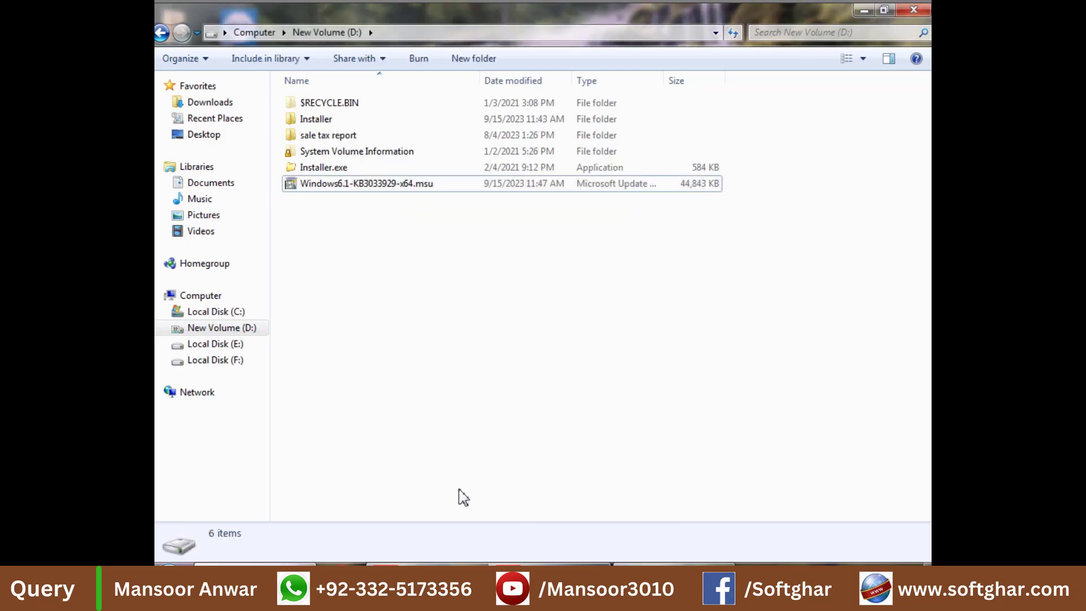
{"action": "key", "text": "super+r"}
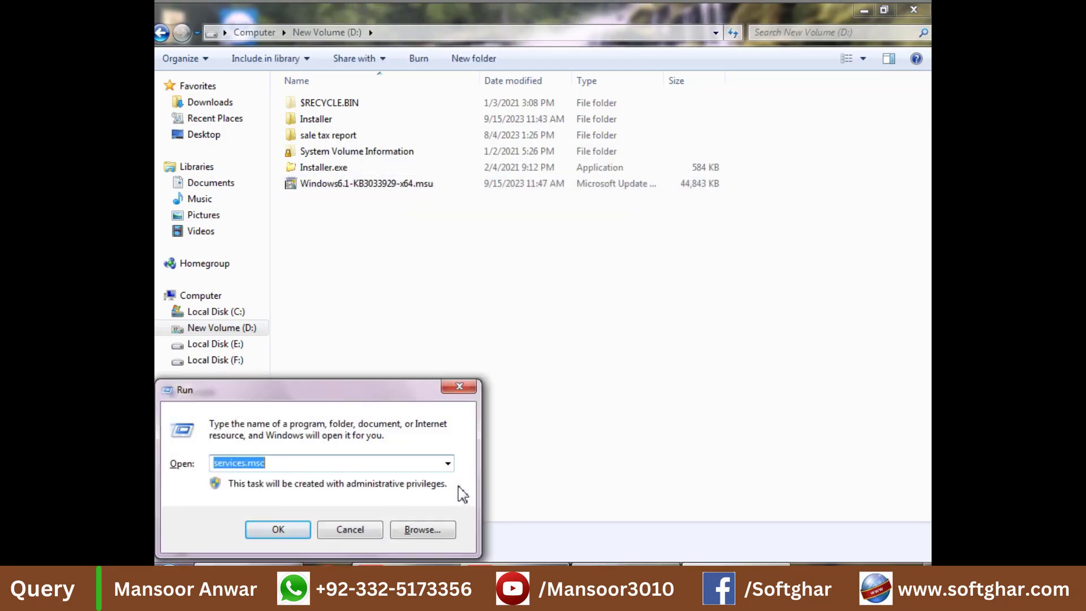
Step: Verify in services.msc that Windows Update is Started with Automatic (Delayed Start), then close Services
{"action": "key", "text": "Return"}
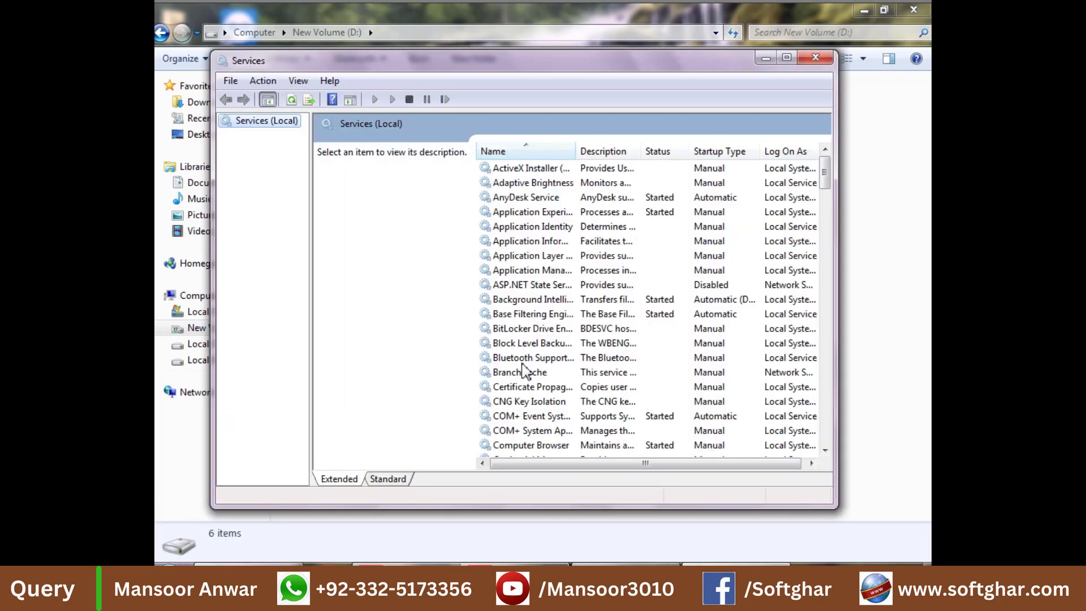
{"action": "left_click", "coordinate": [523, 358]}
{"action": "key", "text": "w"}
{"action": "key", "text": "w"}
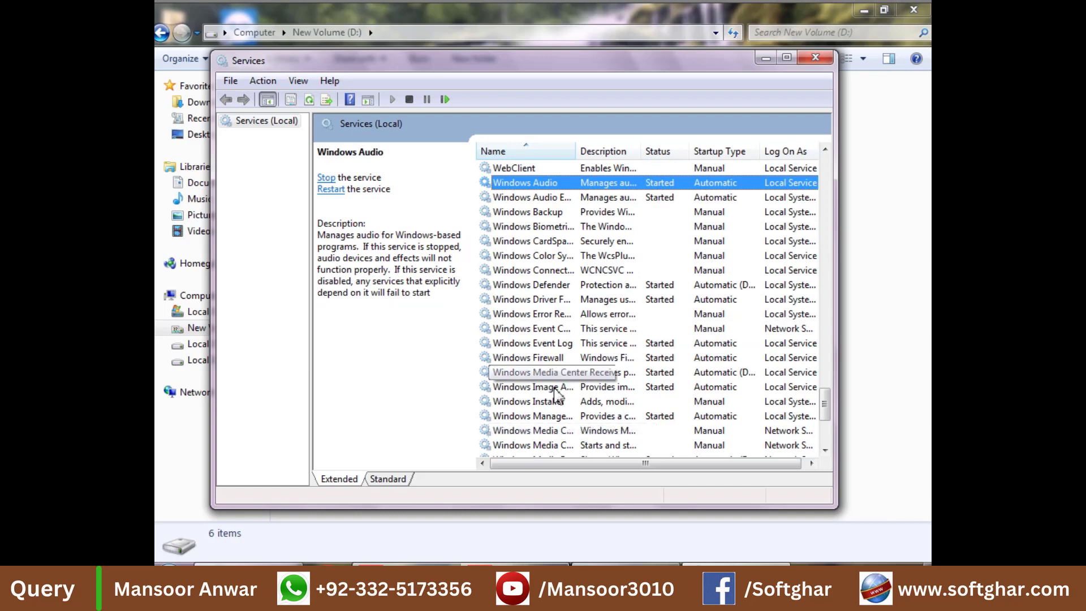
{"action": "left_click", "coordinate": [536, 418]}
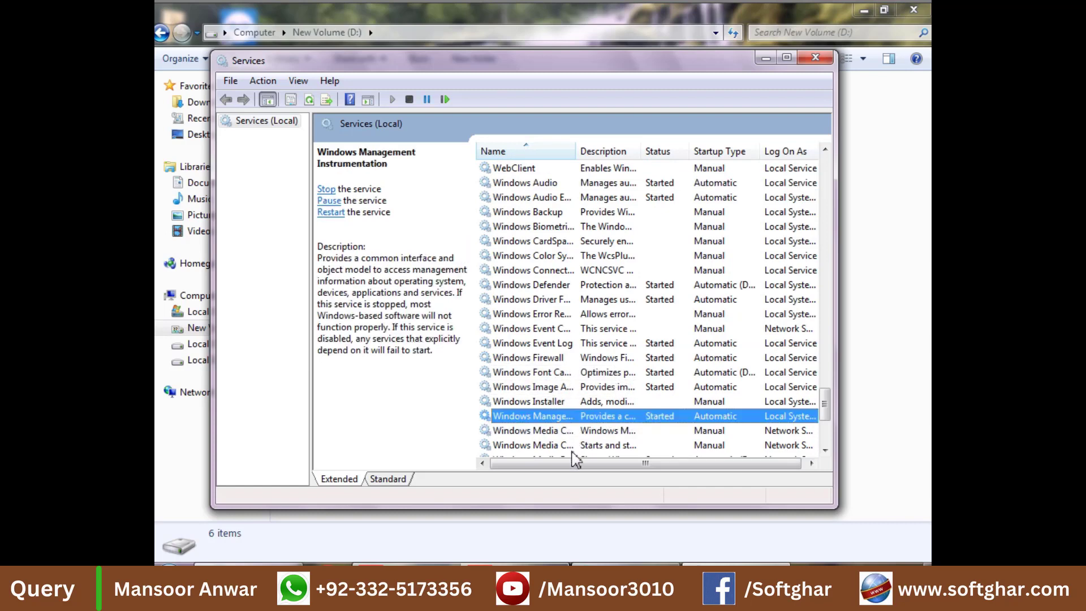
{"action": "scroll", "coordinate": [572, 461], "scroll_direction": "down", "scroll_amount": 4}
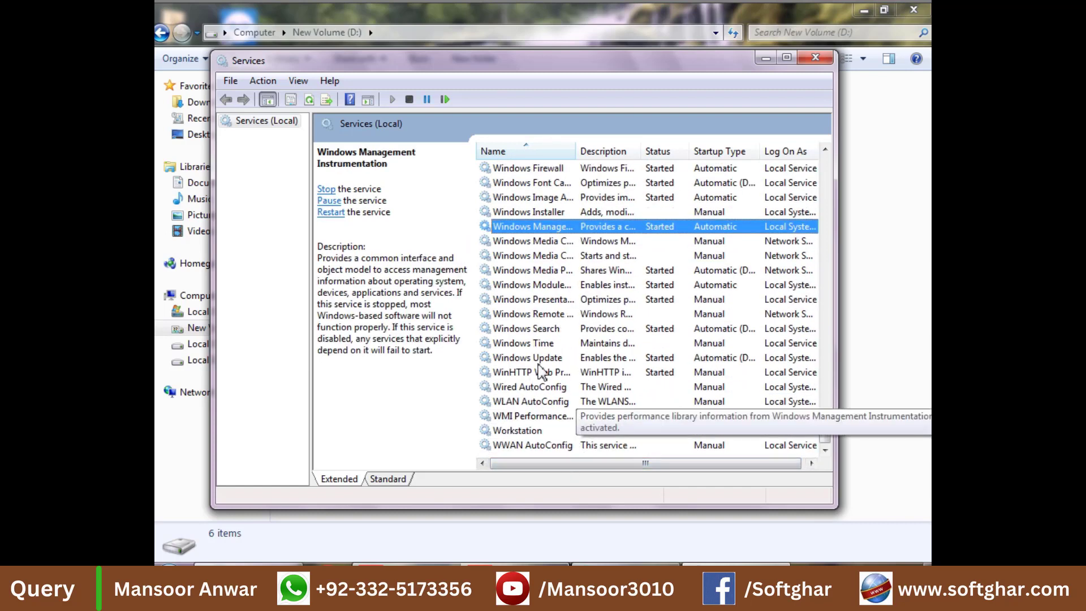
{"action": "double_click", "coordinate": [528, 359]}
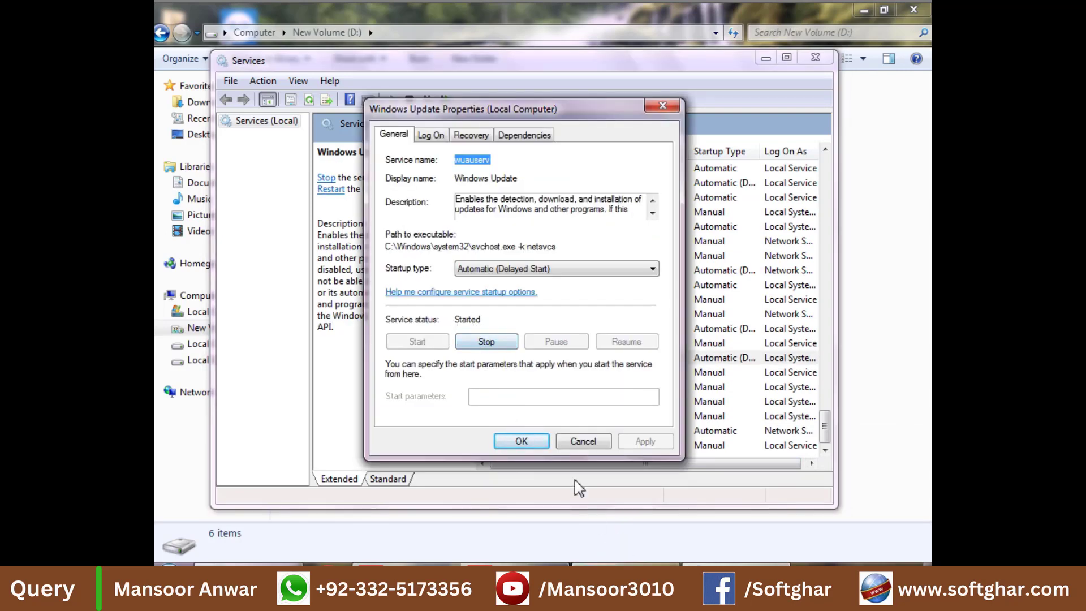
{"action": "left_click", "coordinate": [544, 442]}
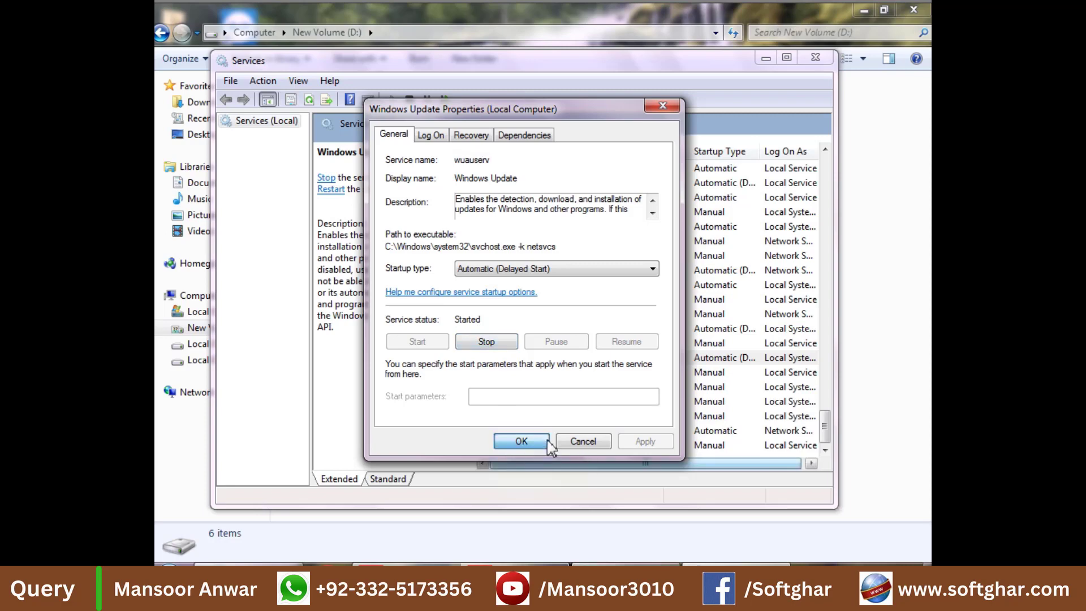
{"action": "left_click", "coordinate": [826, 60]}
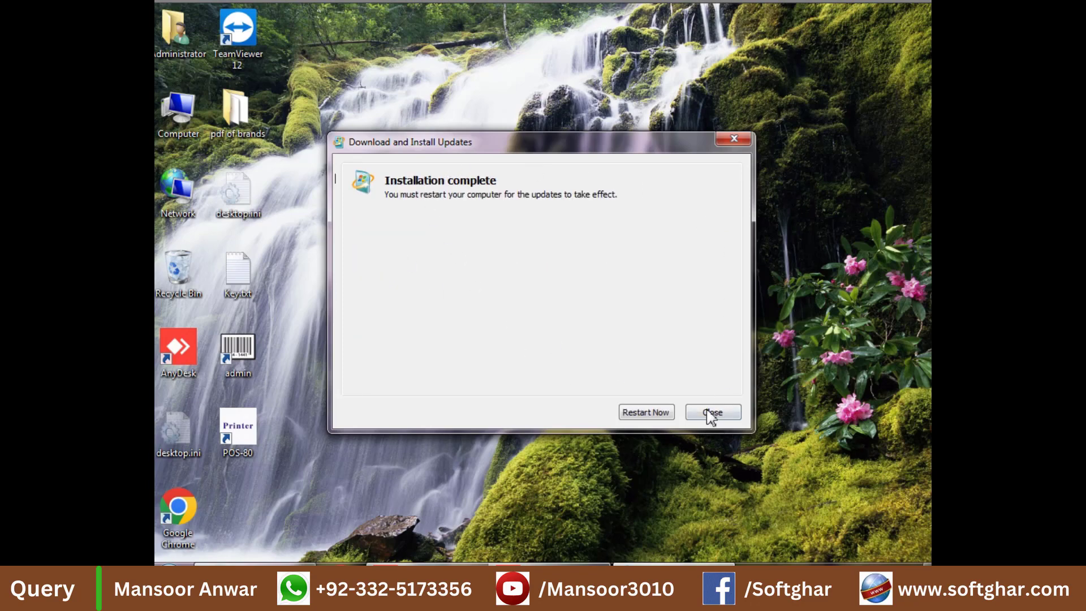
Step: Restart the computer now to complete the KB3033929 installation
{"action": "left_click", "coordinate": [655, 413]}
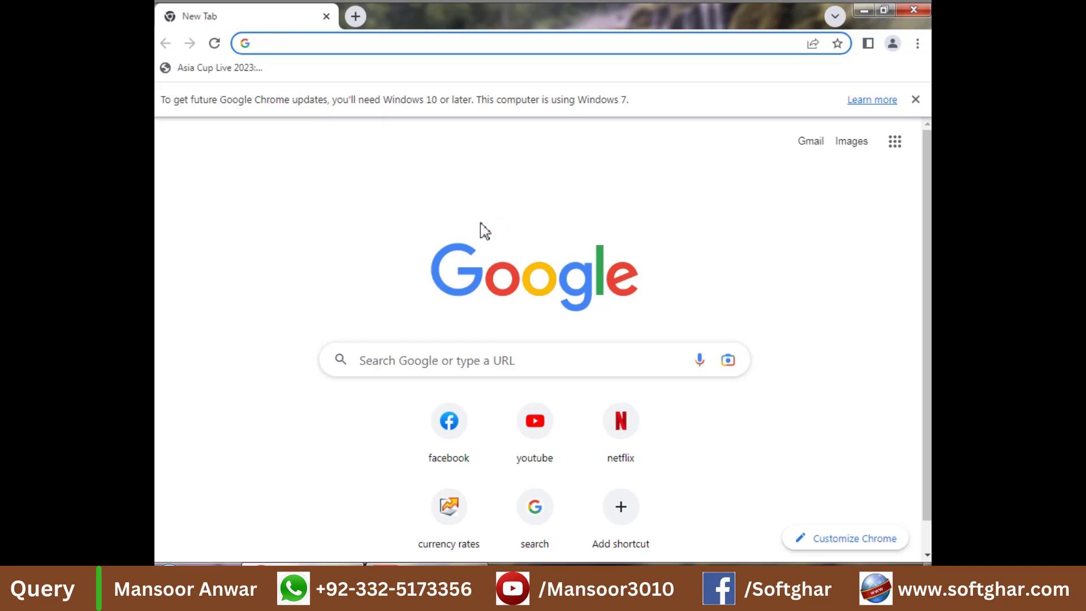
Step: Load e.fbr.gov.pk and go to its Online Invoice Verification page
{"action": "type", "text": "e"}
{"action": "key", "text": "Return"}
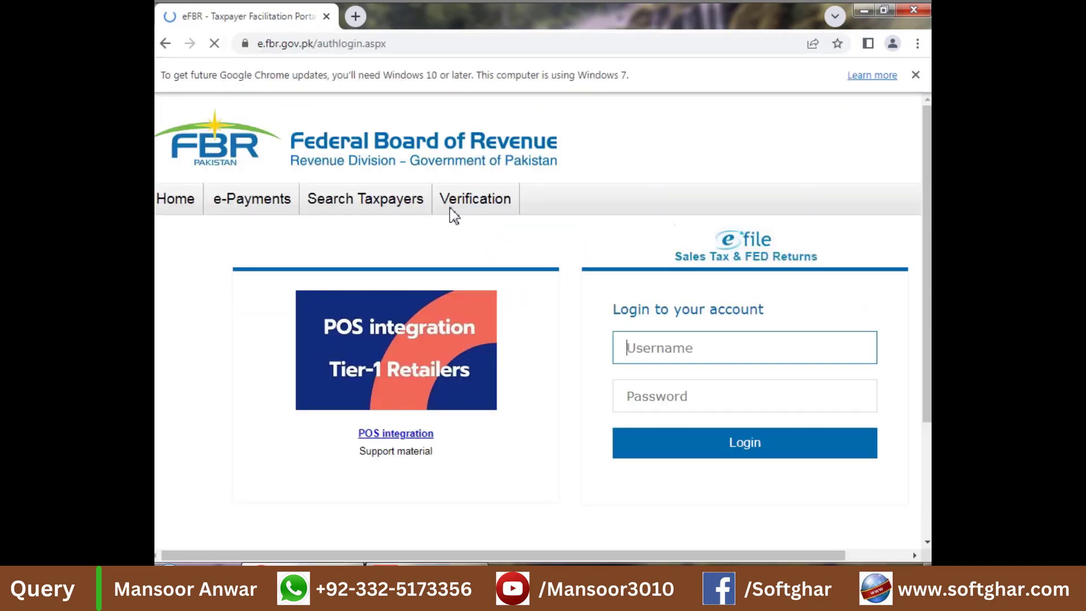
{"action": "mouse_move", "coordinate": [487, 209]}
{"action": "left_click", "coordinate": [474, 283]}
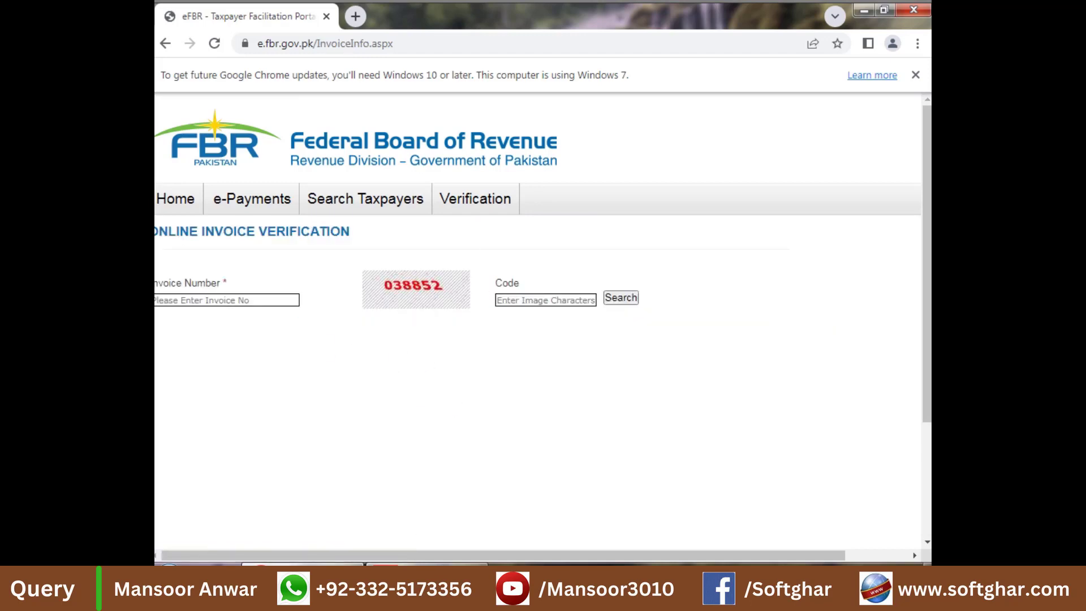
Step: Copy the FBR invoice number from fbr inv no.txt into the Invoice Number field
{"action": "key", "text": "super+d"}
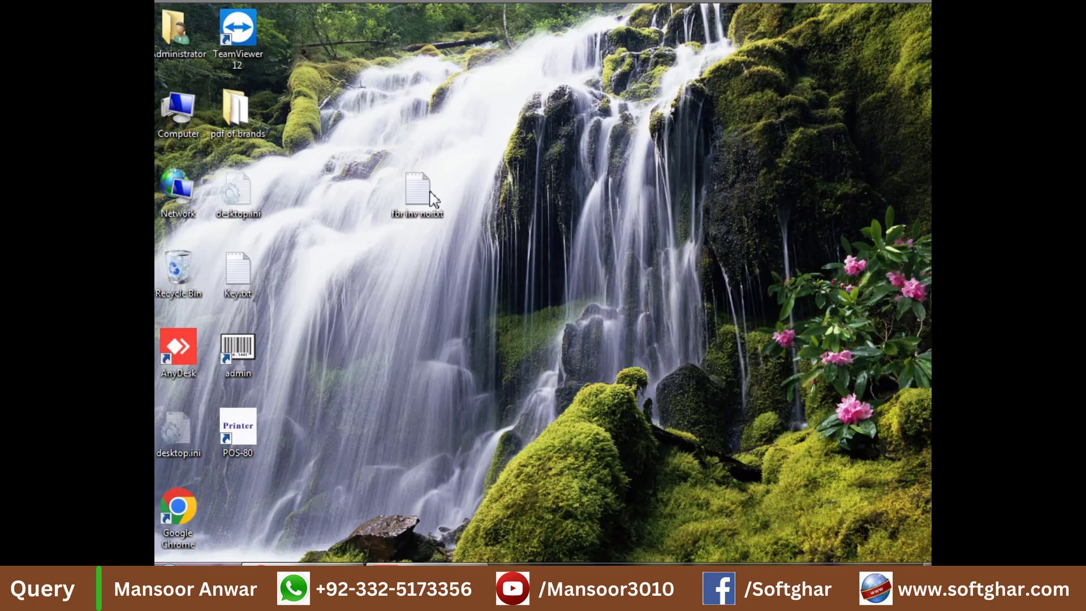
{"action": "double_click", "coordinate": [413, 192]}
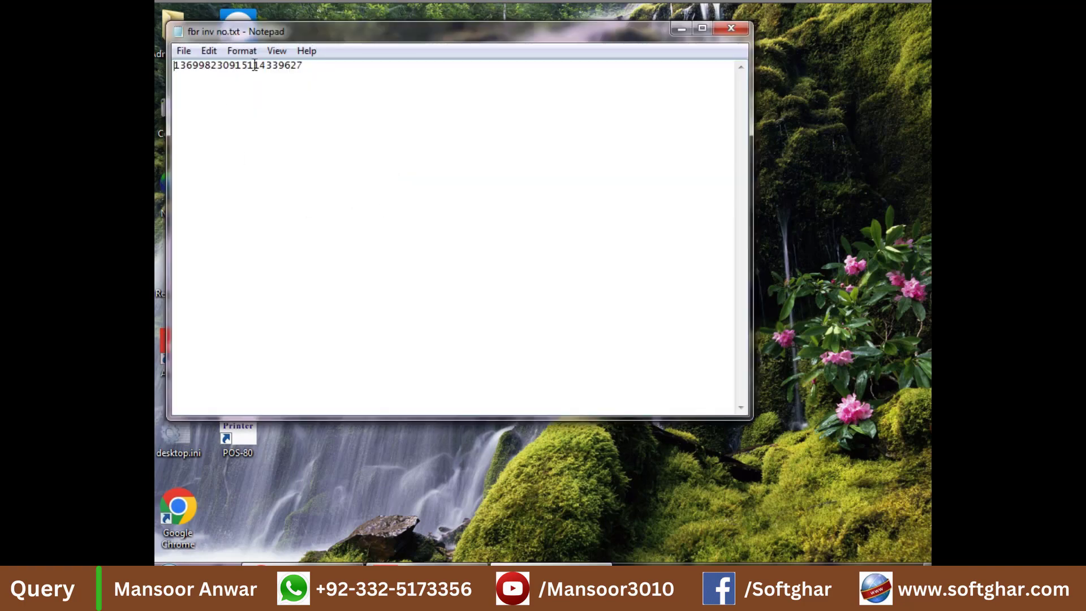
{"action": "double_click", "coordinate": [255, 66]}
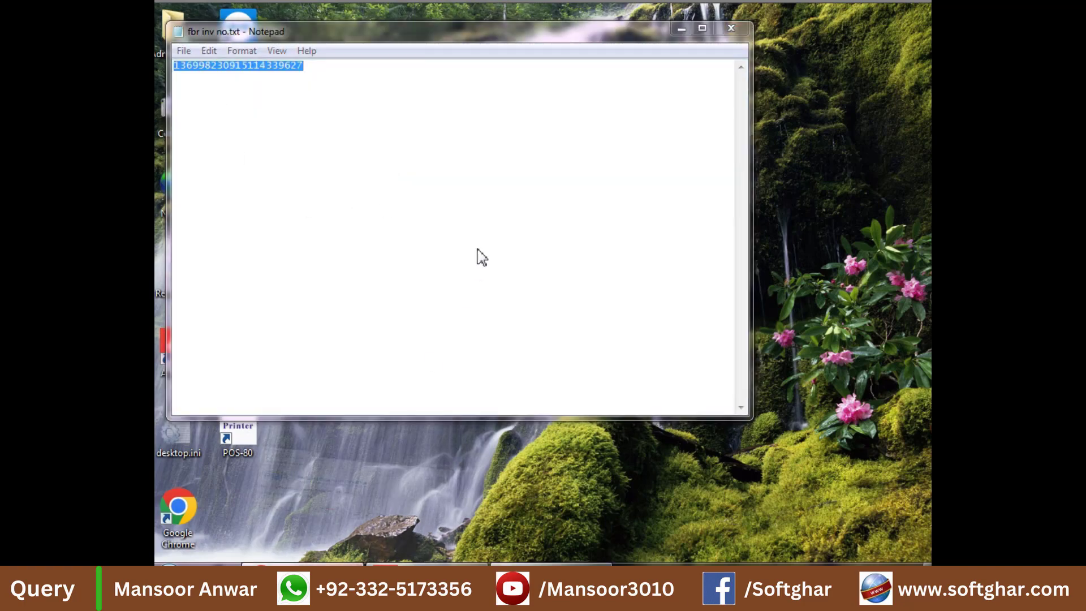
{"action": "key", "text": "alt+Tab"}
{"action": "left_click", "coordinate": [266, 299]}
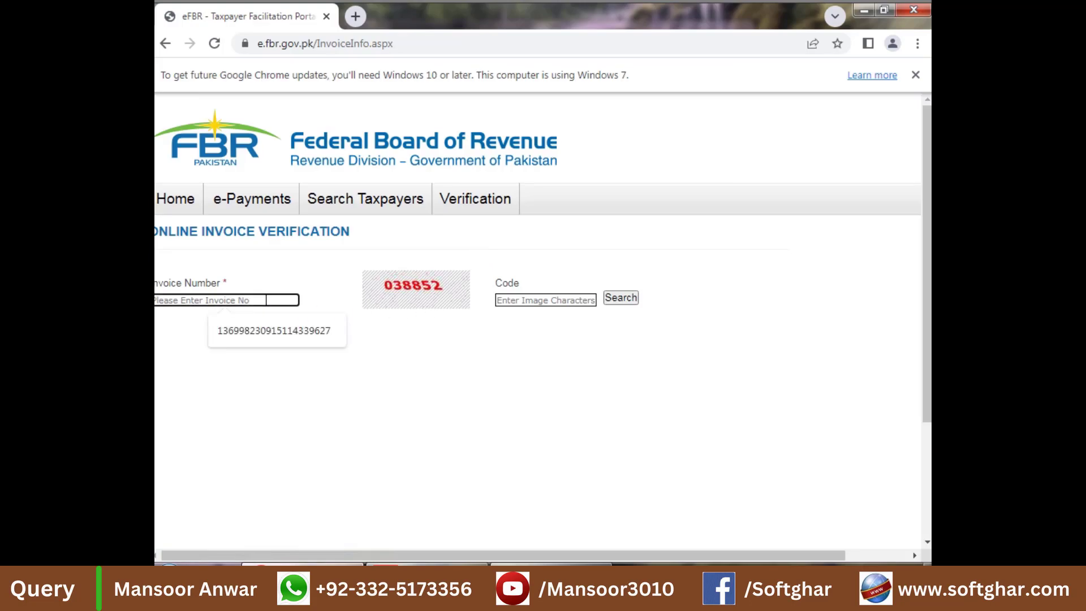
{"action": "key", "text": "ctrl+v"}
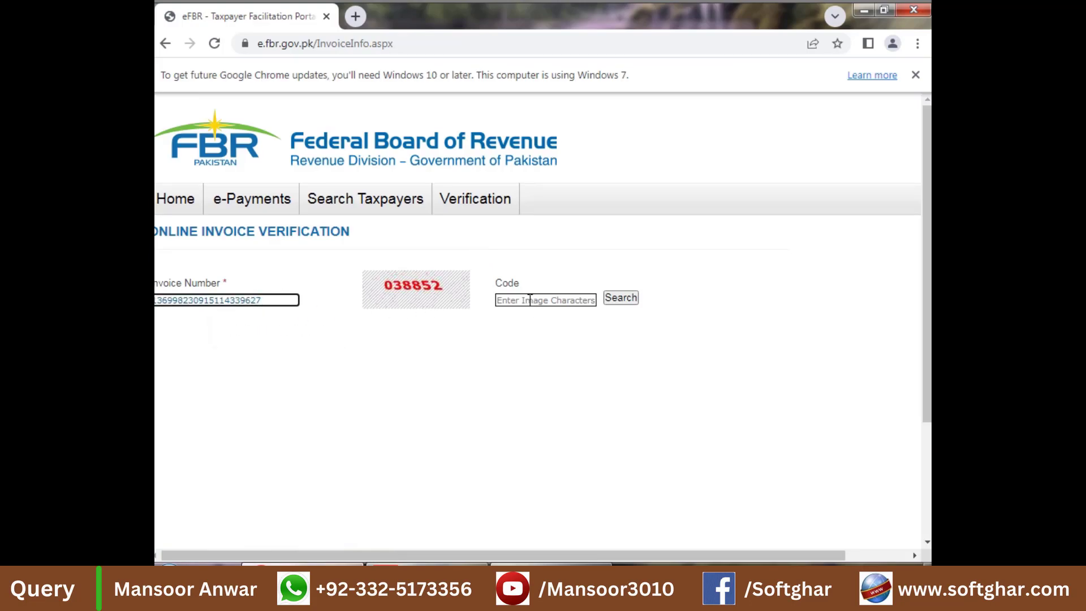
{"action": "left_click", "coordinate": [530, 300]}
{"action": "type", "text": "0"}
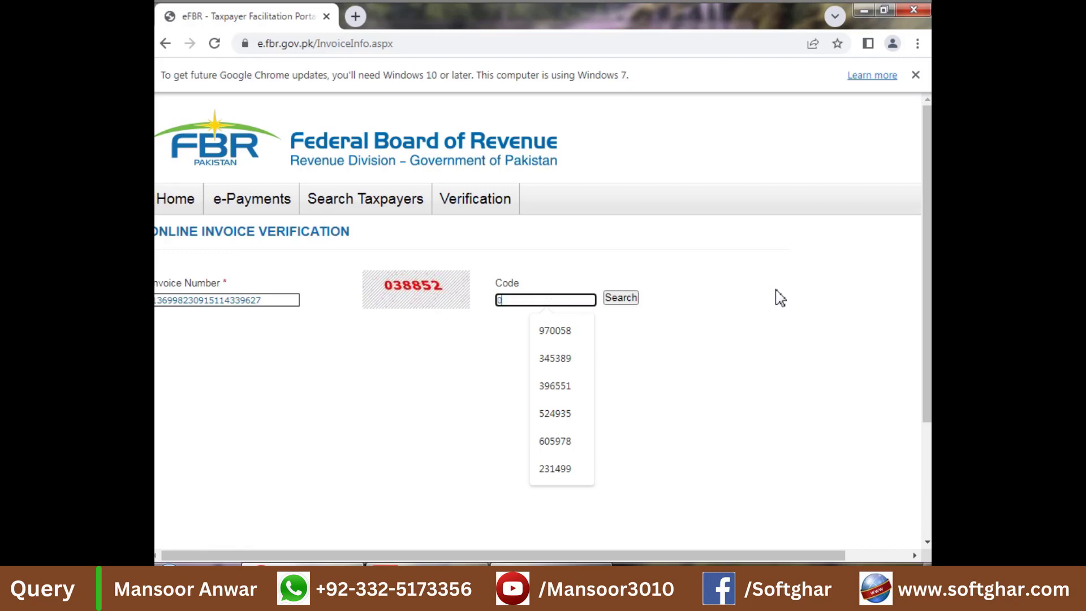
{"action": "type", "text": "3885"}
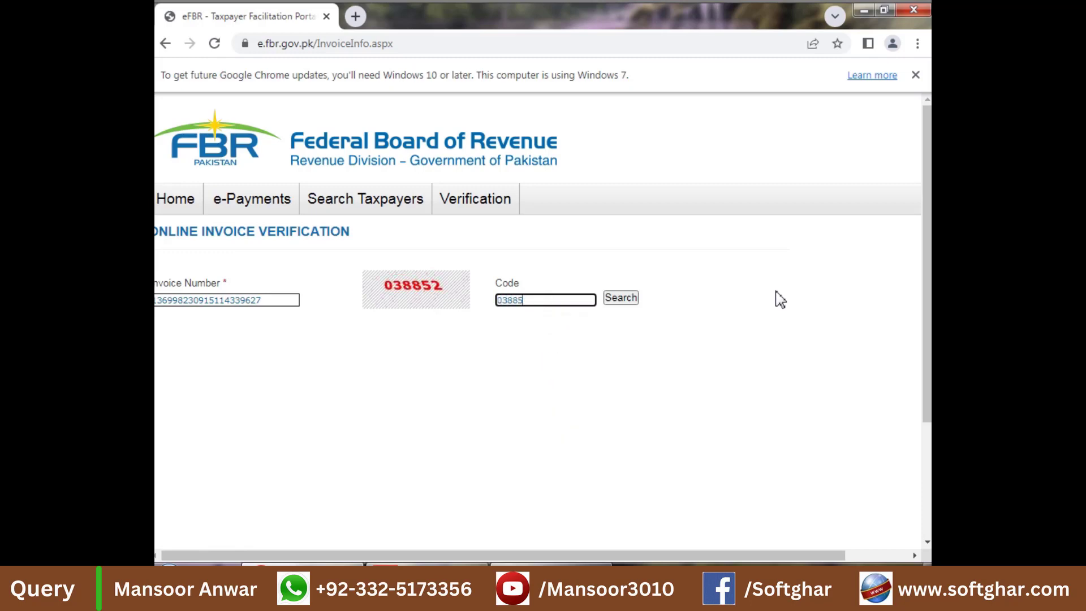
{"action": "type", "text": "2"}
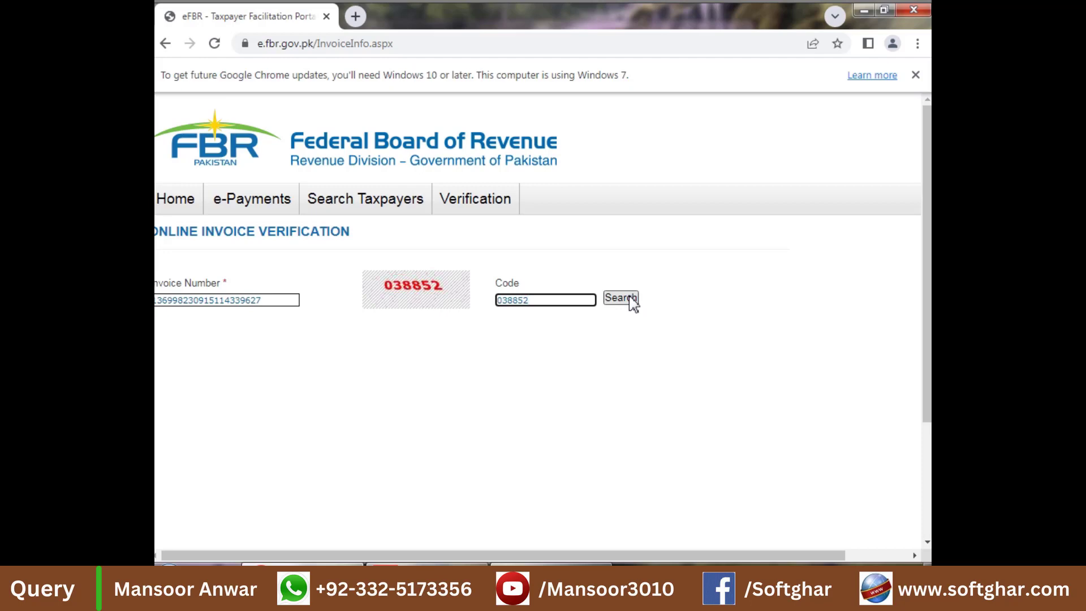
{"action": "left_click", "coordinate": [621, 298]}
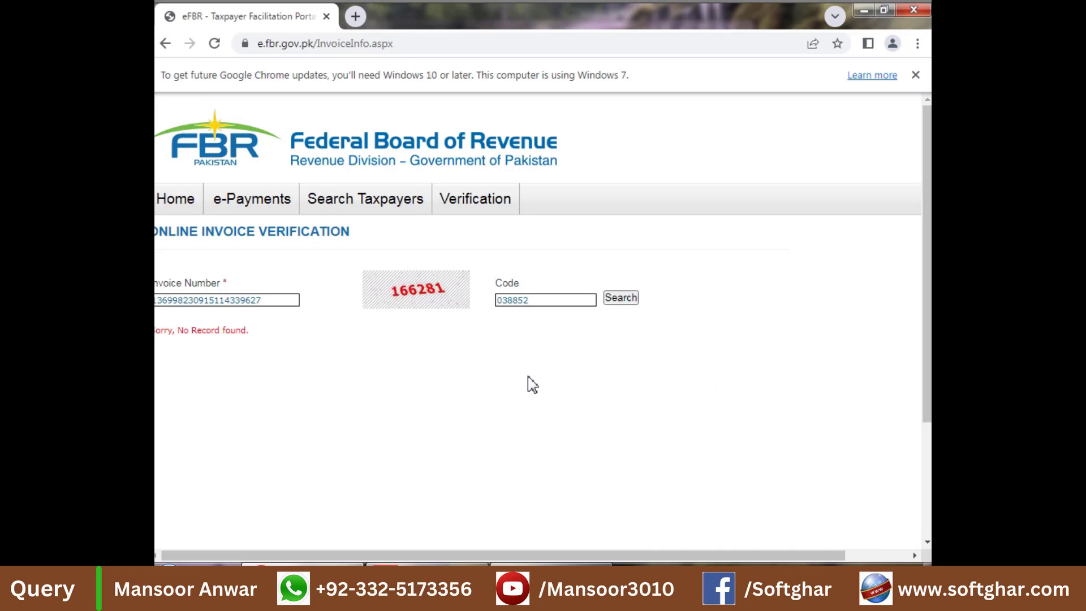
Step: Replace the code with 166281 and search again to retrieve the invoice
{"action": "double_click", "coordinate": [511, 301]}
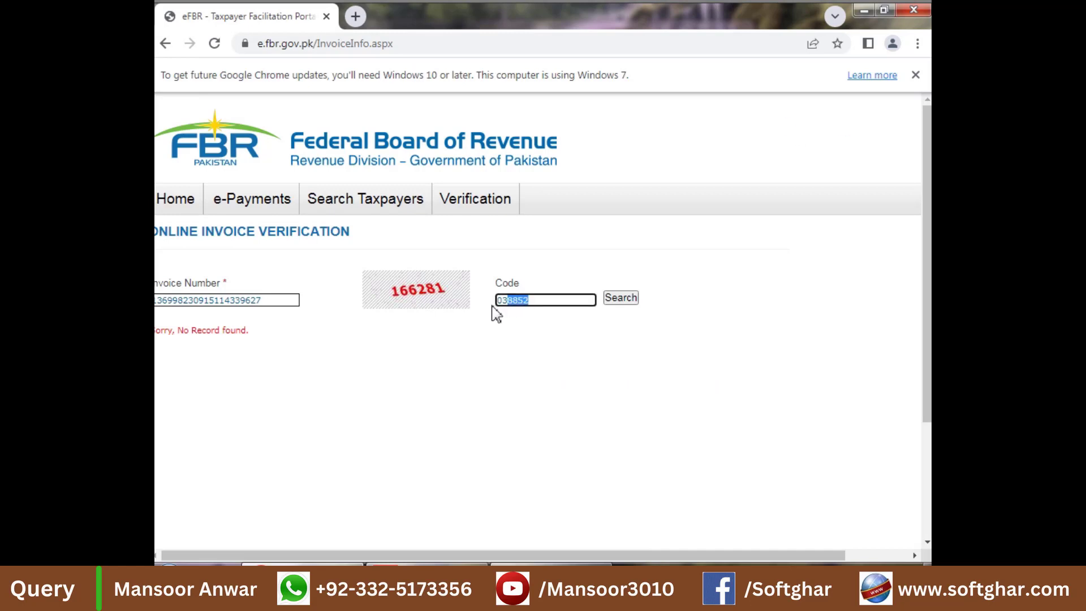
{"action": "type", "text": "166281"}
{"action": "left_click", "coordinate": [624, 299]}
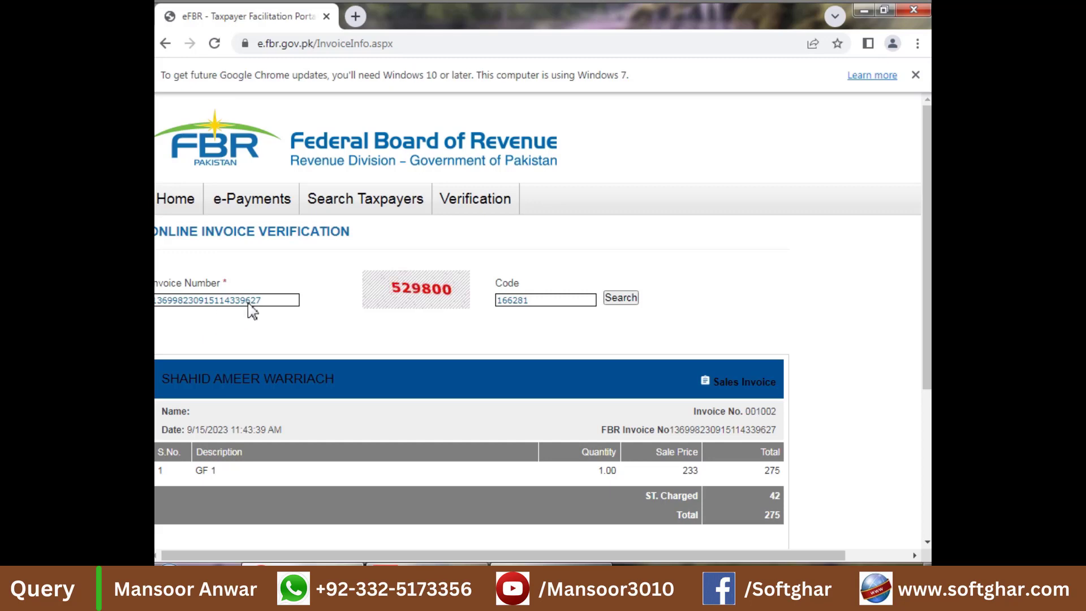
Step: Compare the invoice's FBR number with the Notepad copy and highlight the invoice time
{"action": "left_click", "coordinate": [551, 565]}
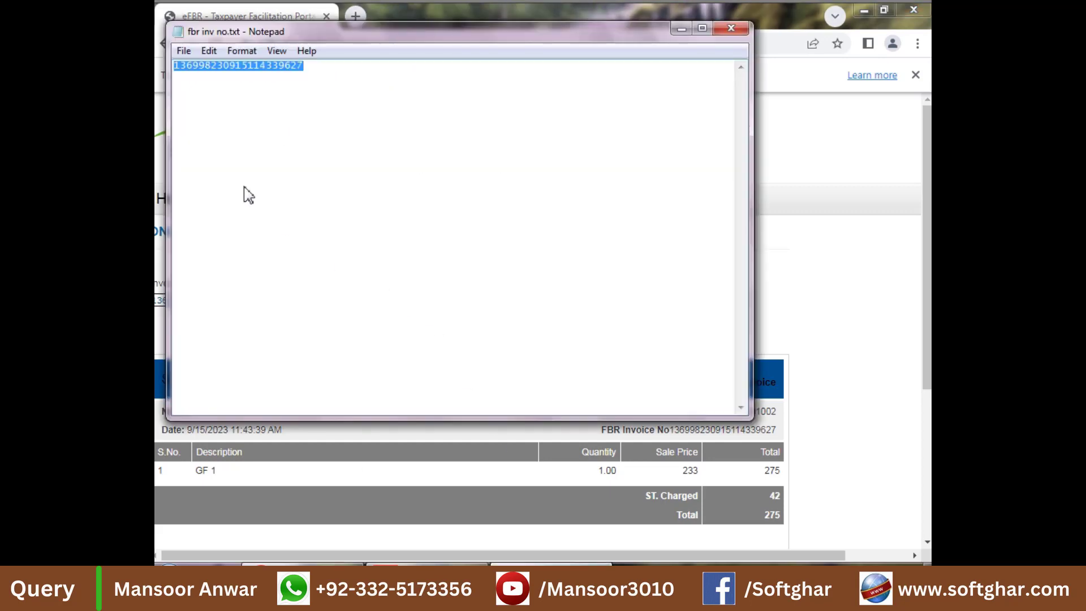
{"action": "left_click", "coordinate": [682, 29]}
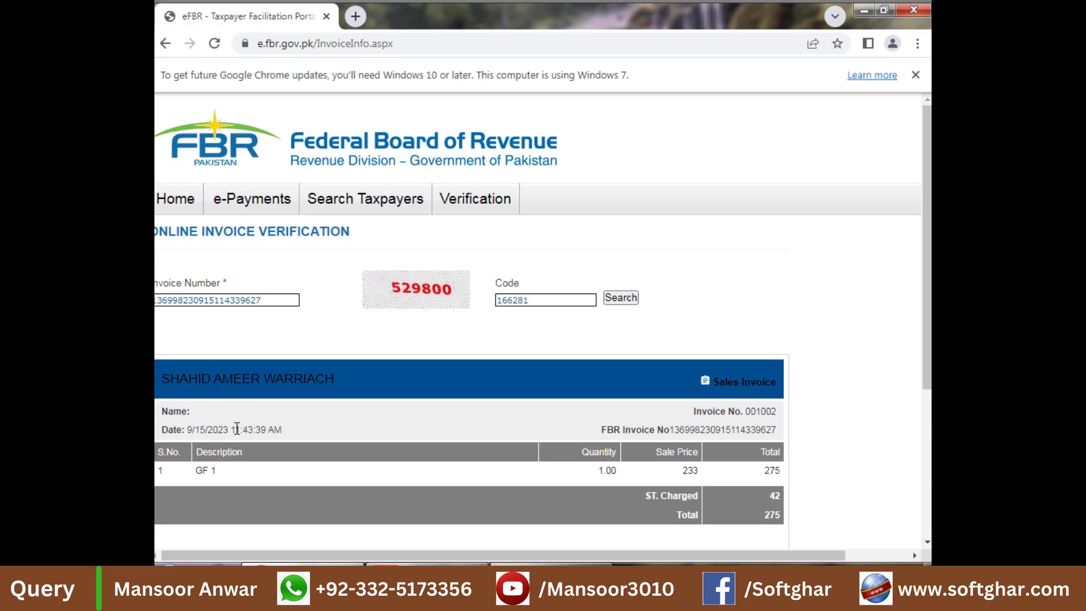
{"action": "left_click_drag", "start_coordinate": [253, 429], "coordinate": [235, 429]}
Step: Close Chrome and select Windows6.1-KB3033929-x64.msu on New Volume (D:)
{"action": "left_click", "coordinate": [914, 14]}
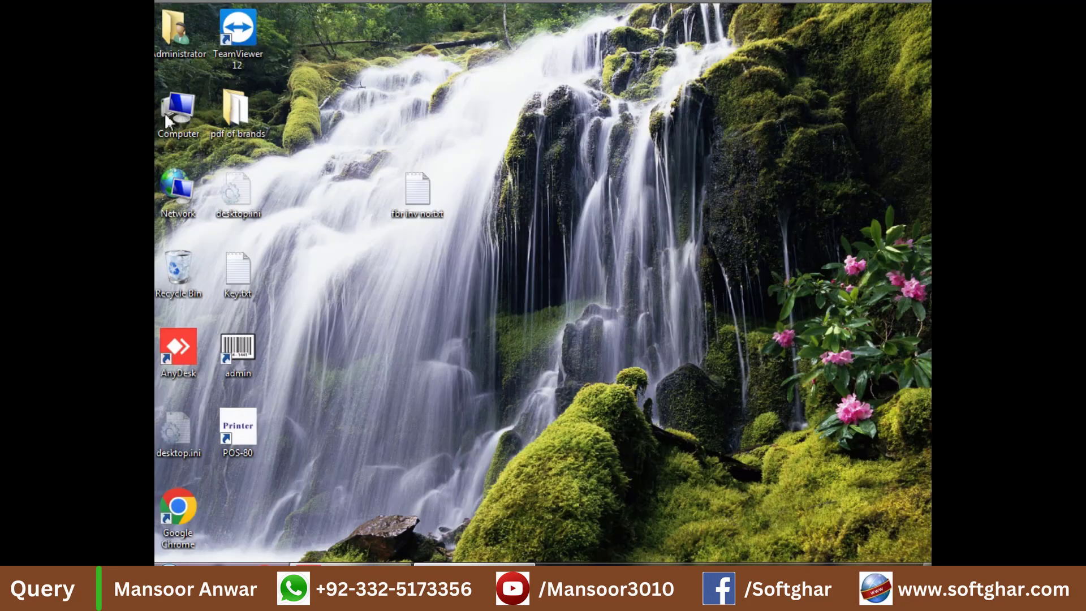
{"action": "double_click", "coordinate": [178, 110]}
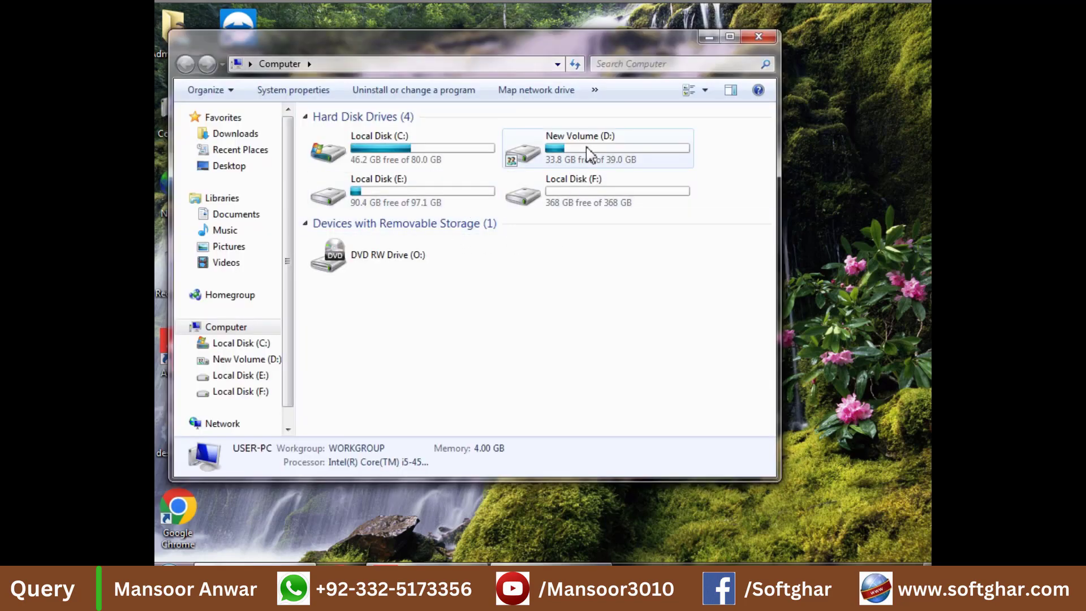
{"action": "double_click", "coordinate": [588, 153]}
{"action": "left_click", "coordinate": [378, 217]}
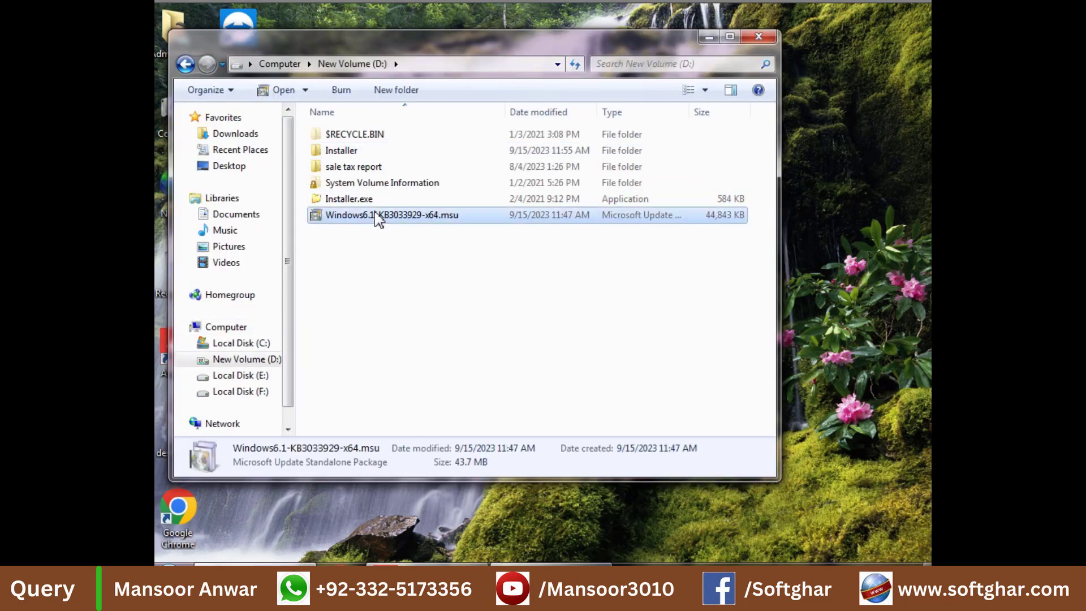